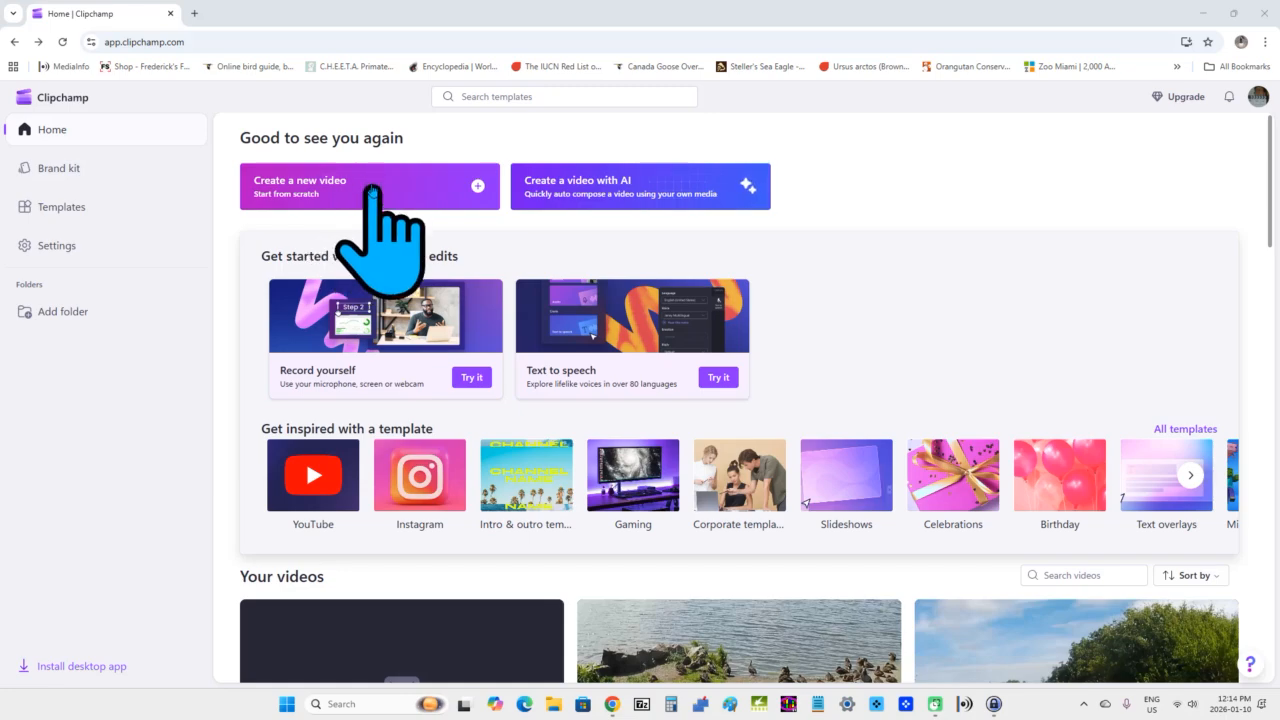
Create a new video named hard wipe down transition with a Wide 16:9 aspect ratio.
click(372, 190)
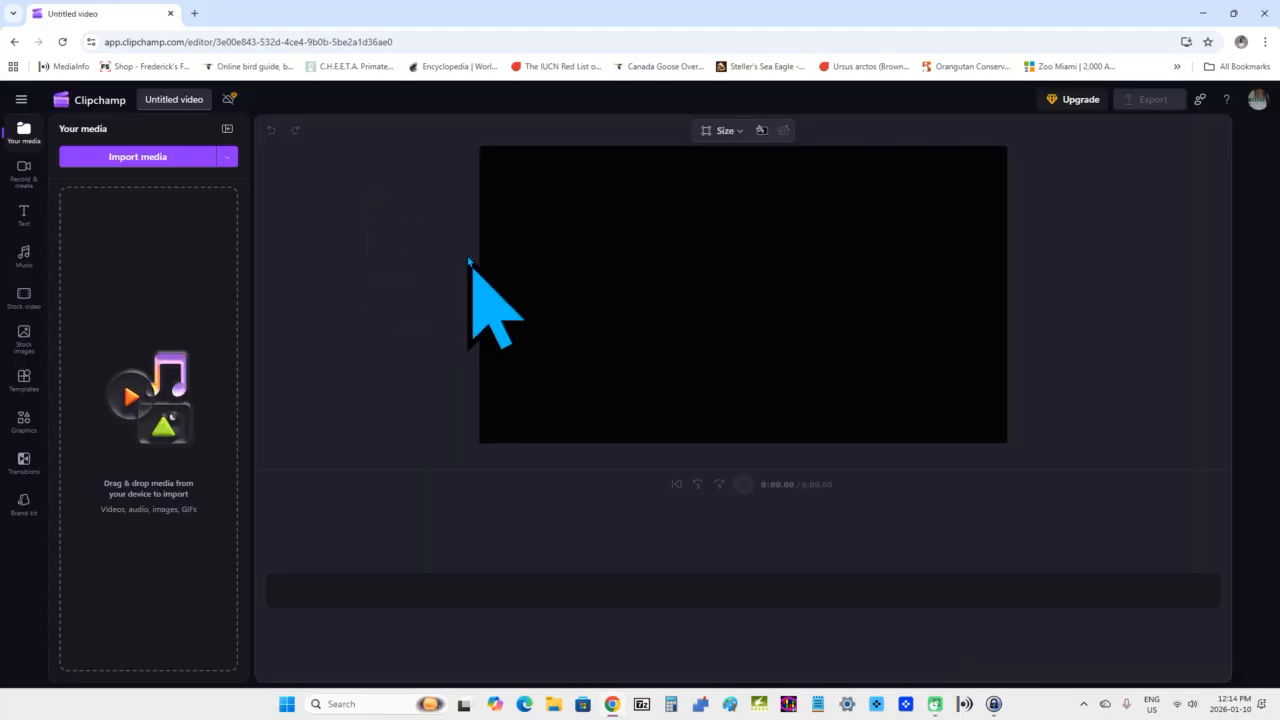
click(161, 99)
key(BackSpace)
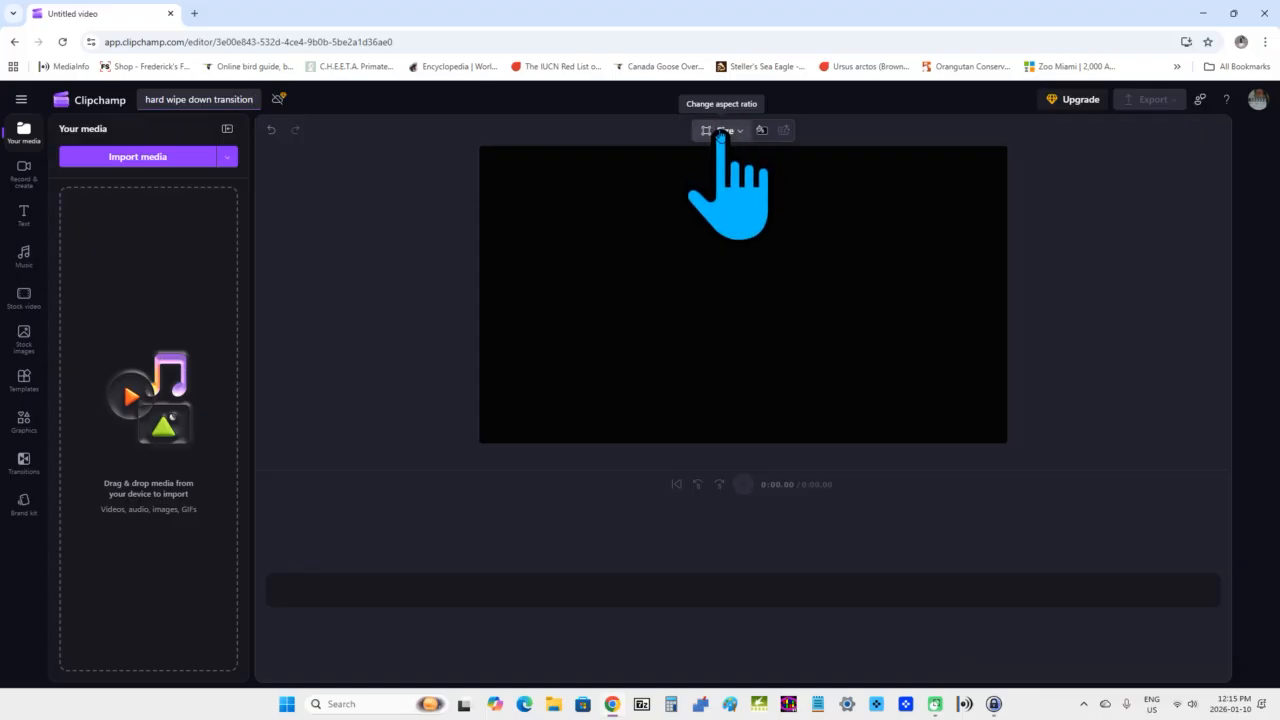
click(720, 131)
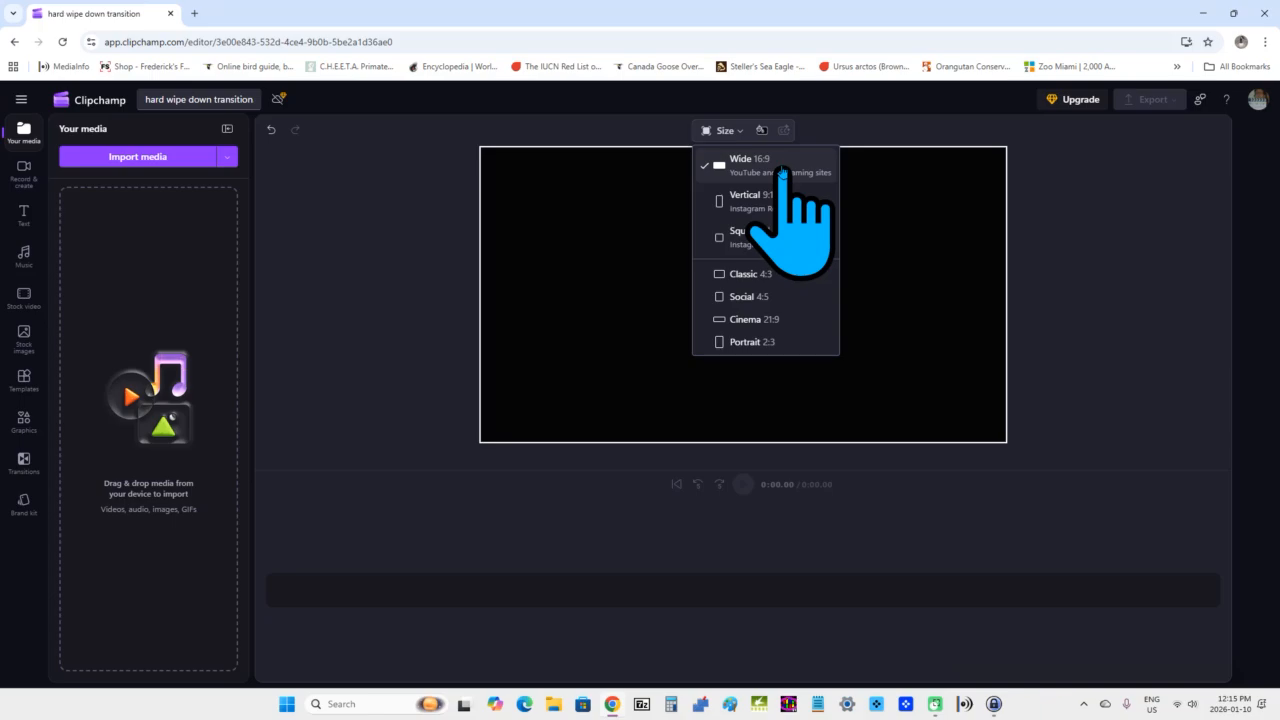
click(782, 170)
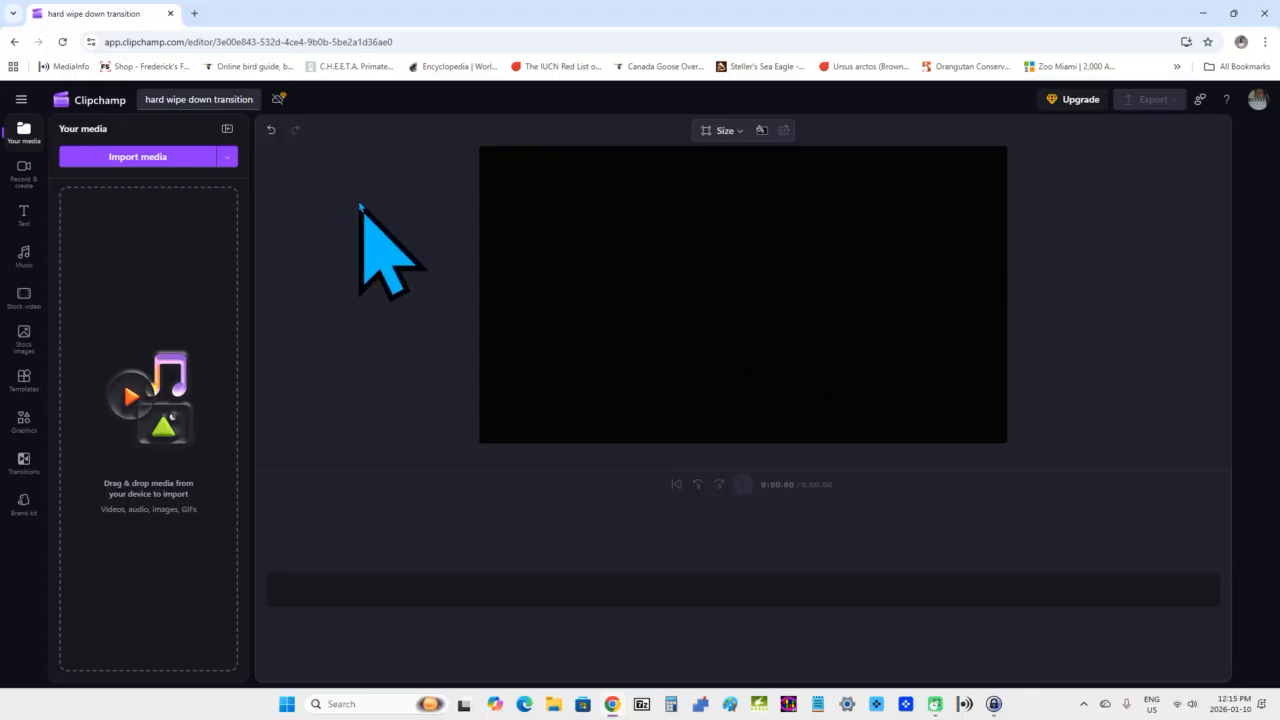
Import the clips 20250831_113732_02 and 20250831_114551_02 from the hard wipe down transition folder.
click(135, 158)
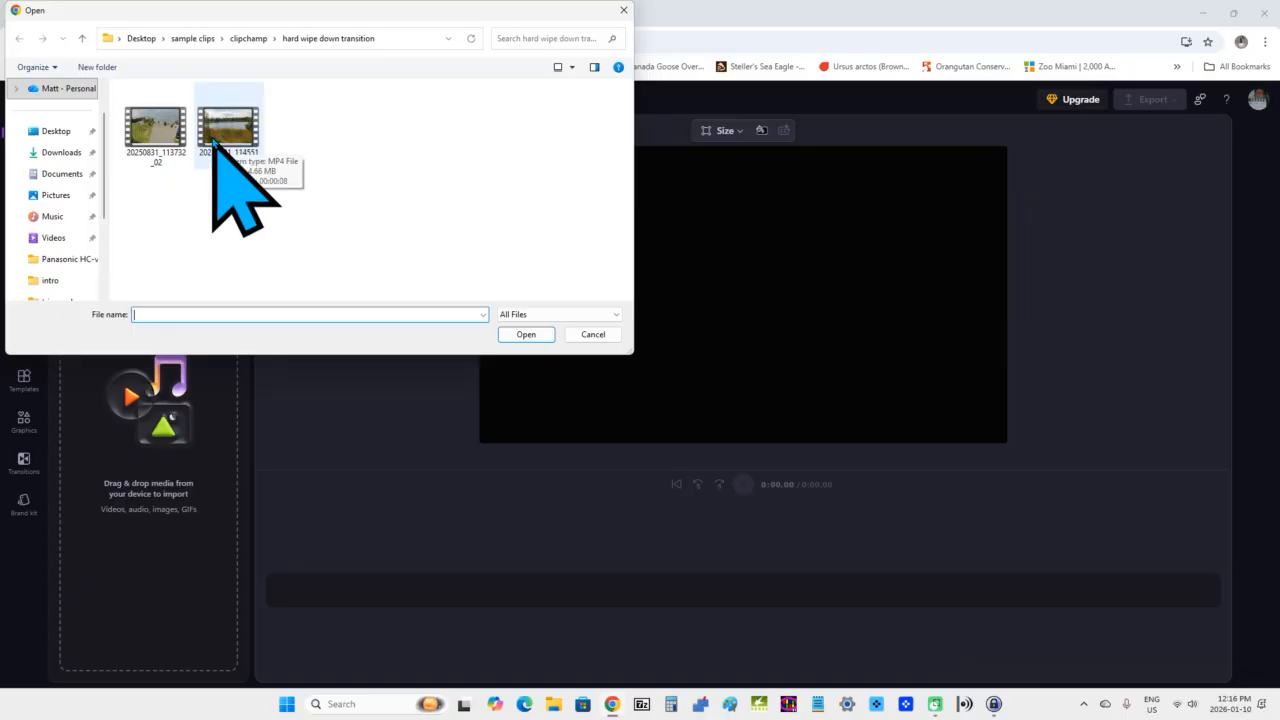
click(235, 130)
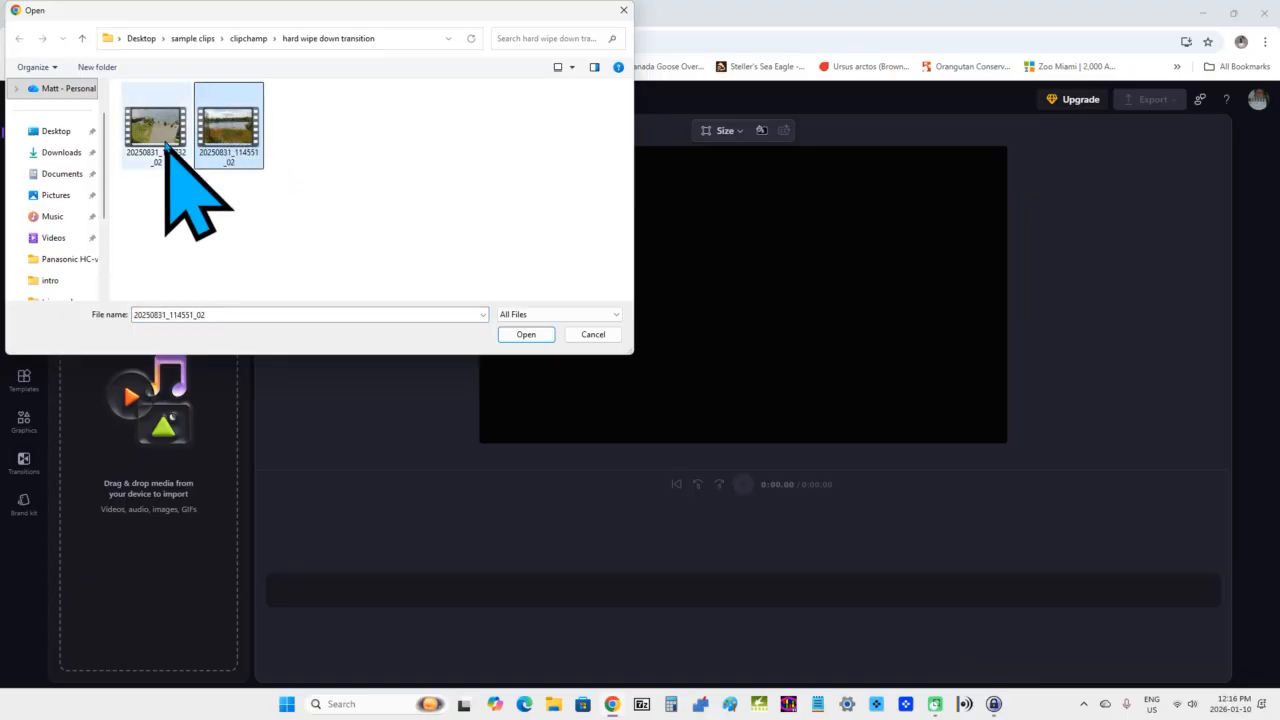
ctrl+click(157, 130)
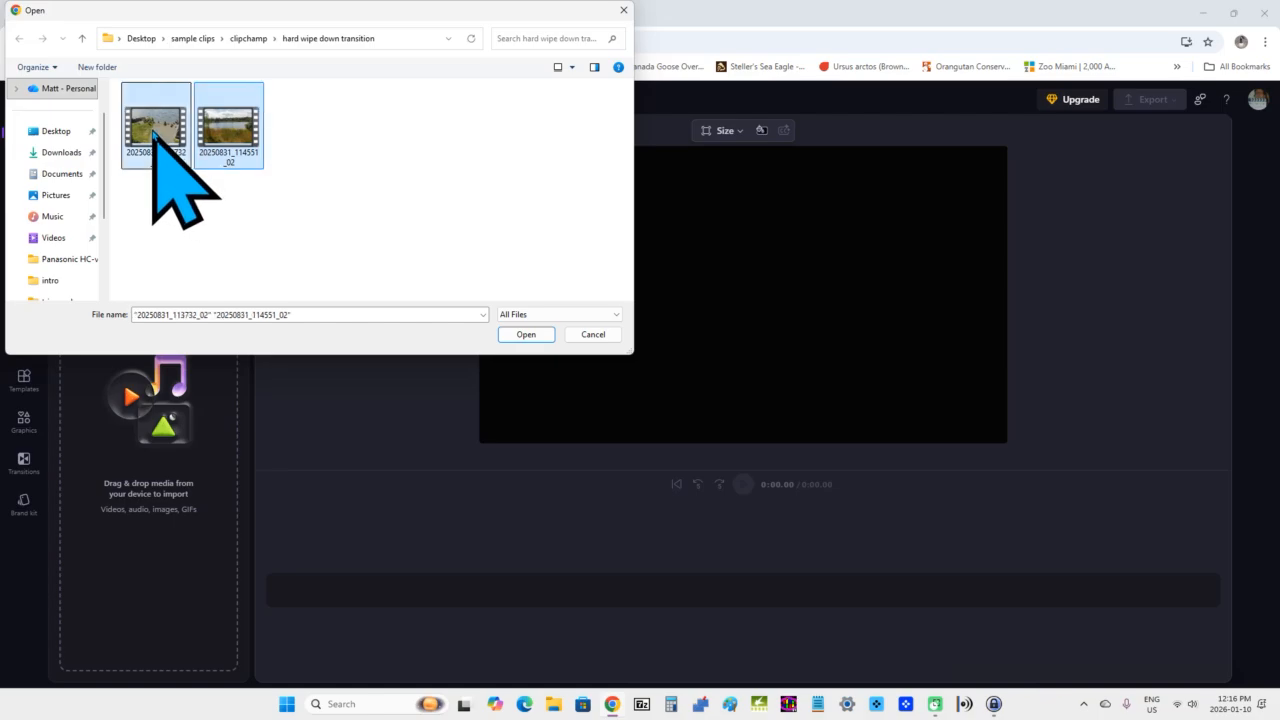
click(527, 335)
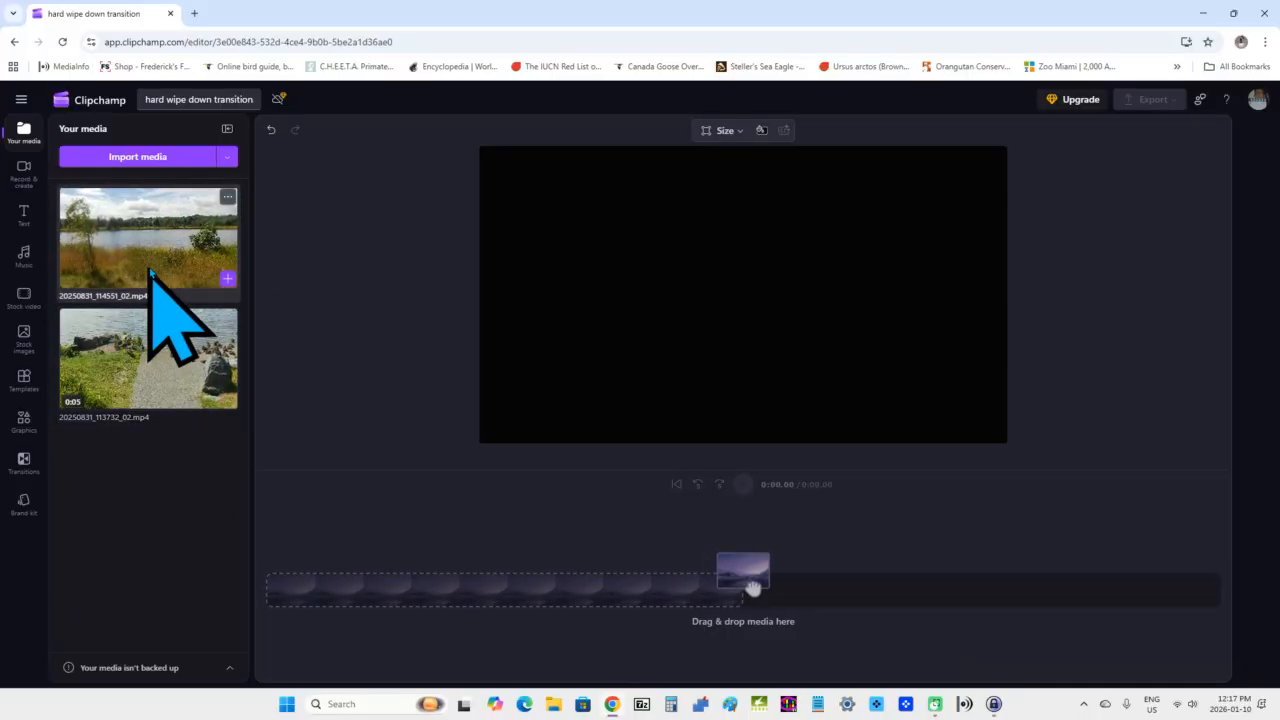
Add the 20250831_114551_02 clip and then the 20250831_113732_02 clip to the timeline.
click(228, 279)
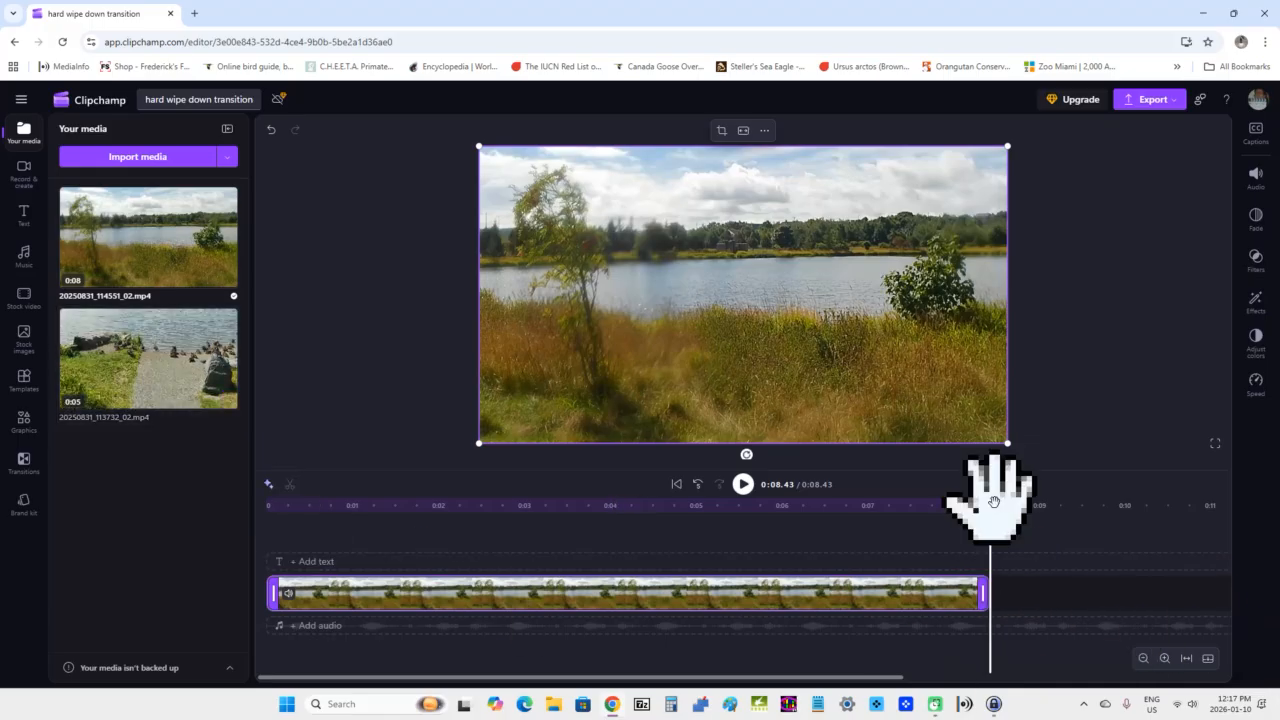
mouse_move(225, 396)
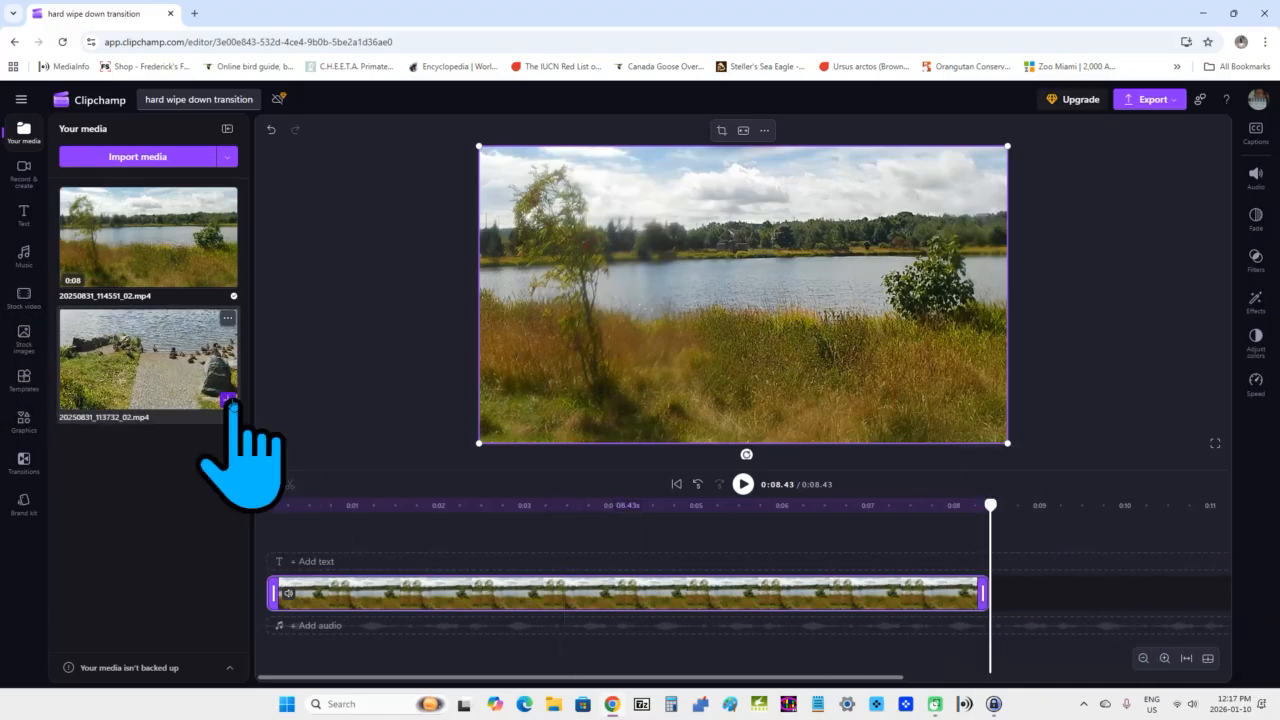
click(228, 400)
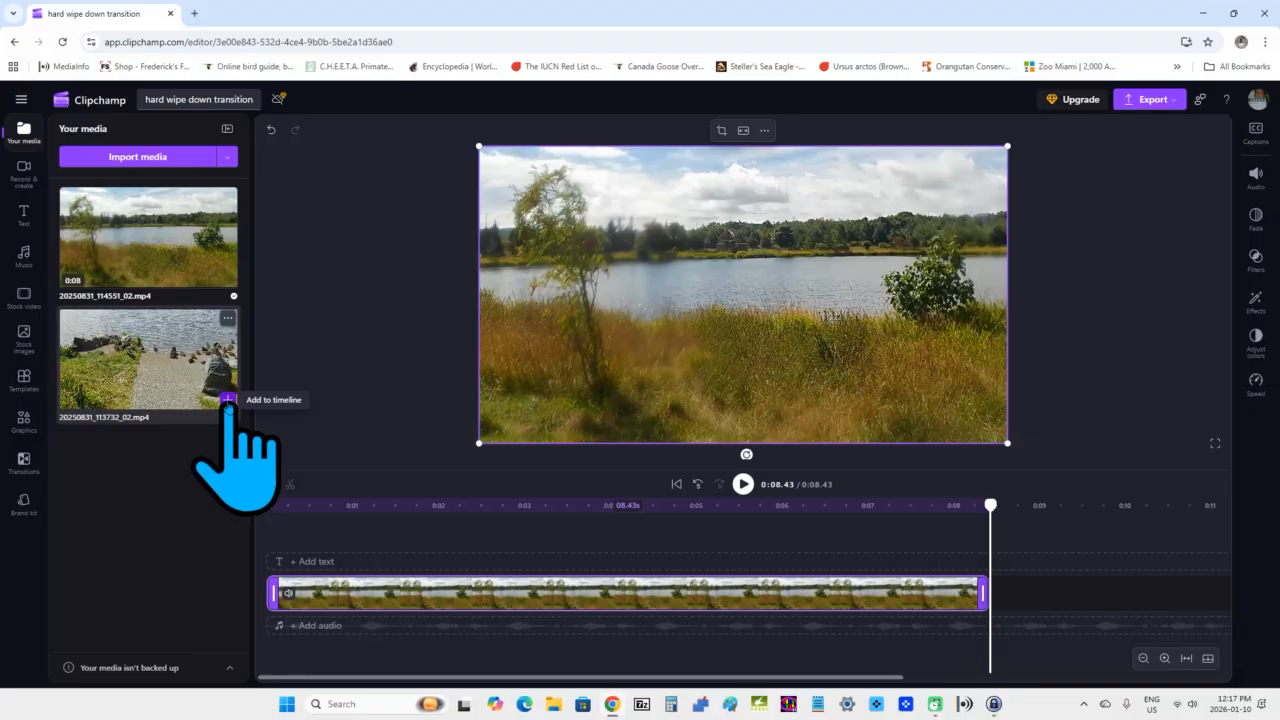
click(228, 400)
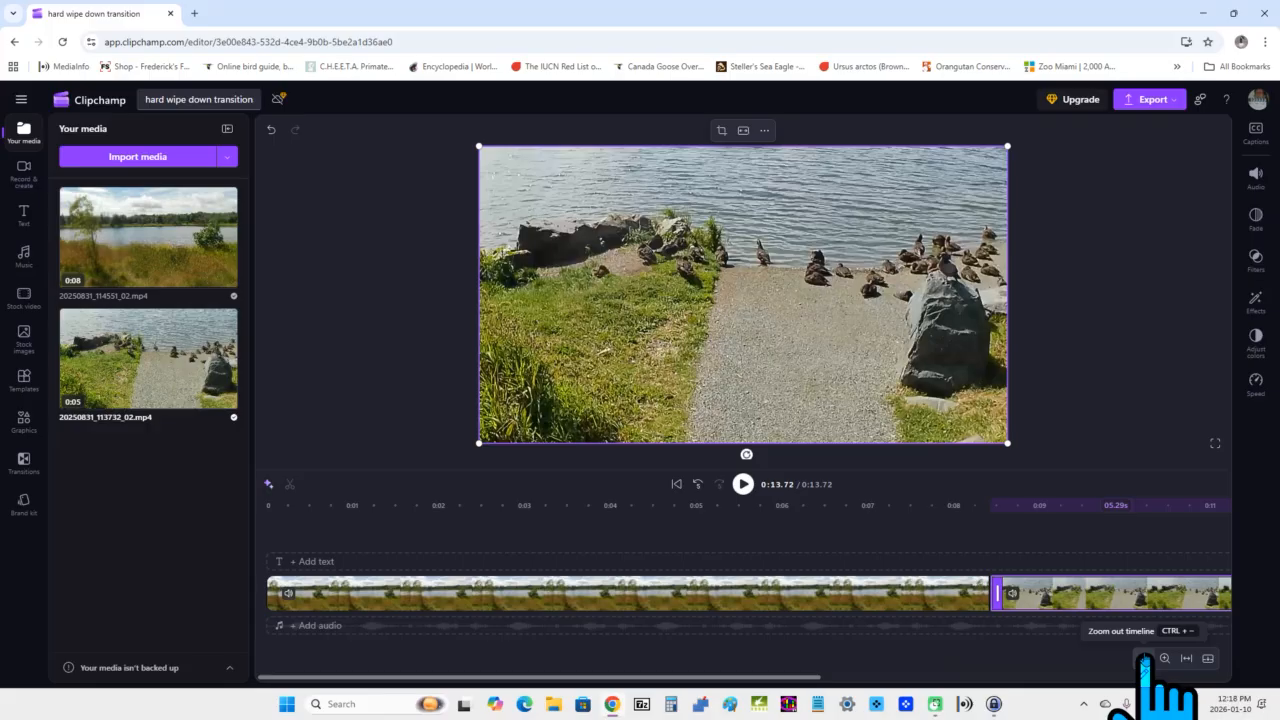
Zoom out the timeline and play the sequence from the start.
click(1145, 658)
click(1145, 658)
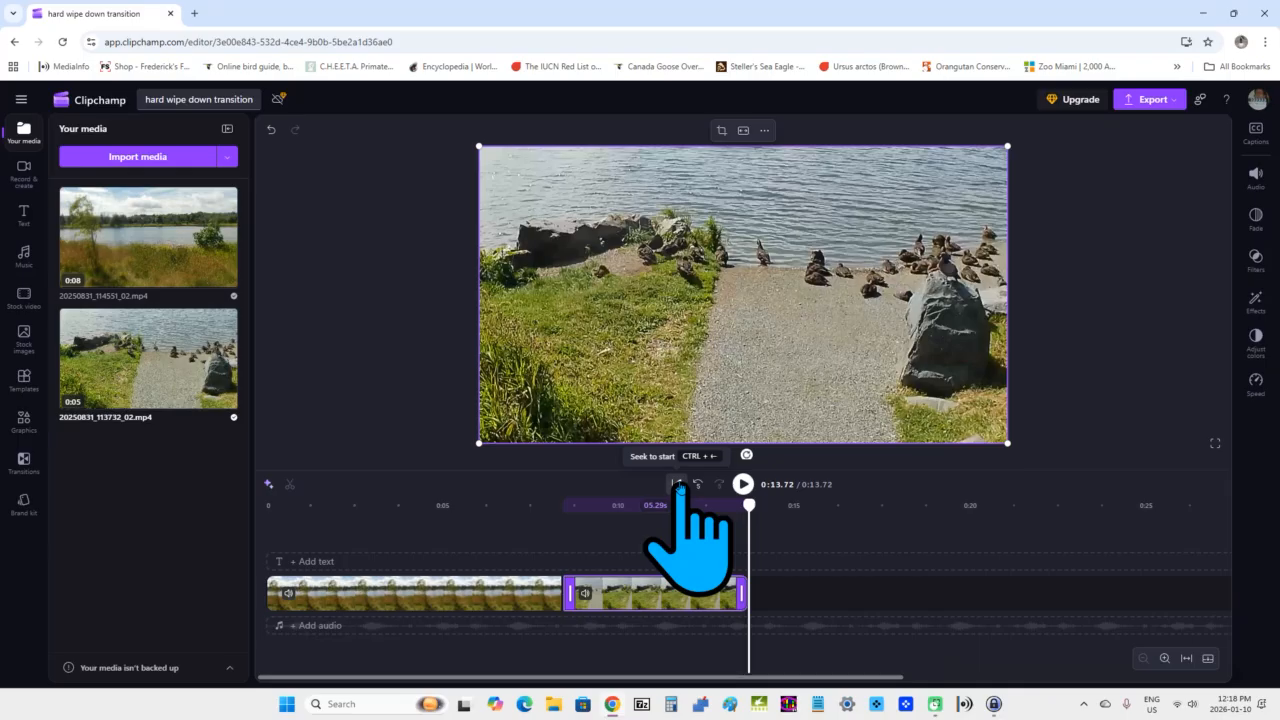
click(677, 484)
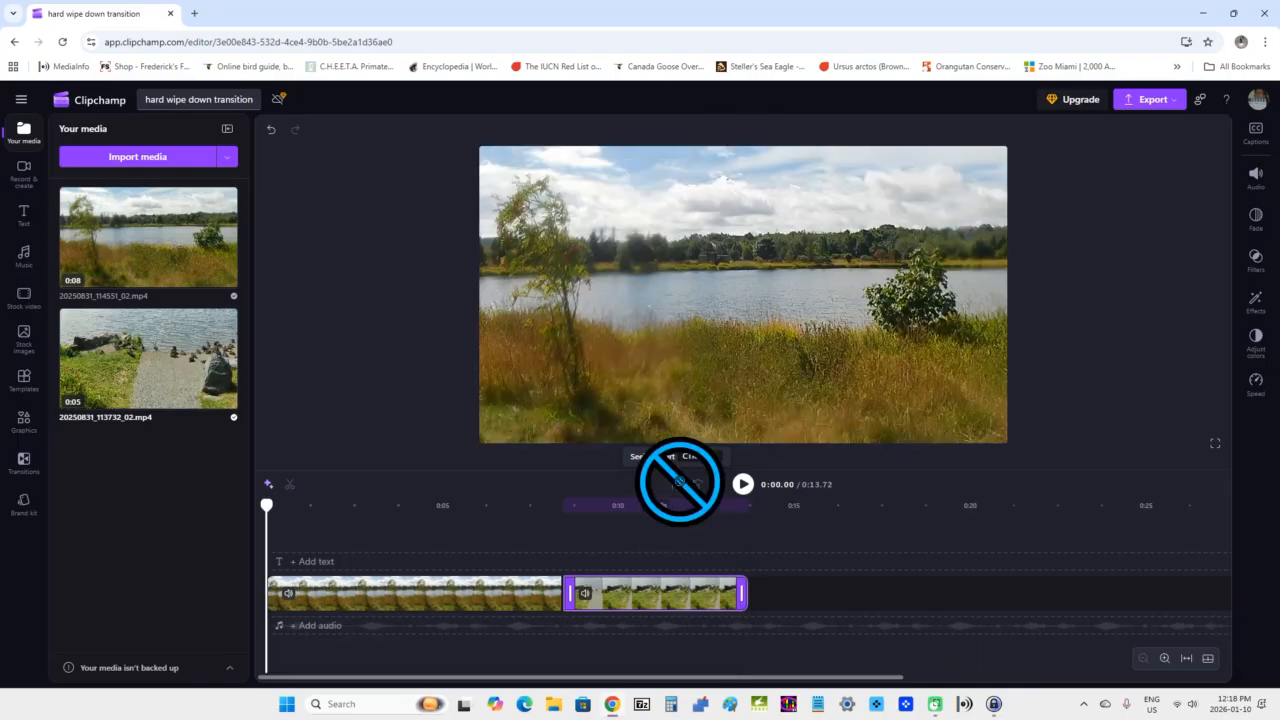
click(743, 484)
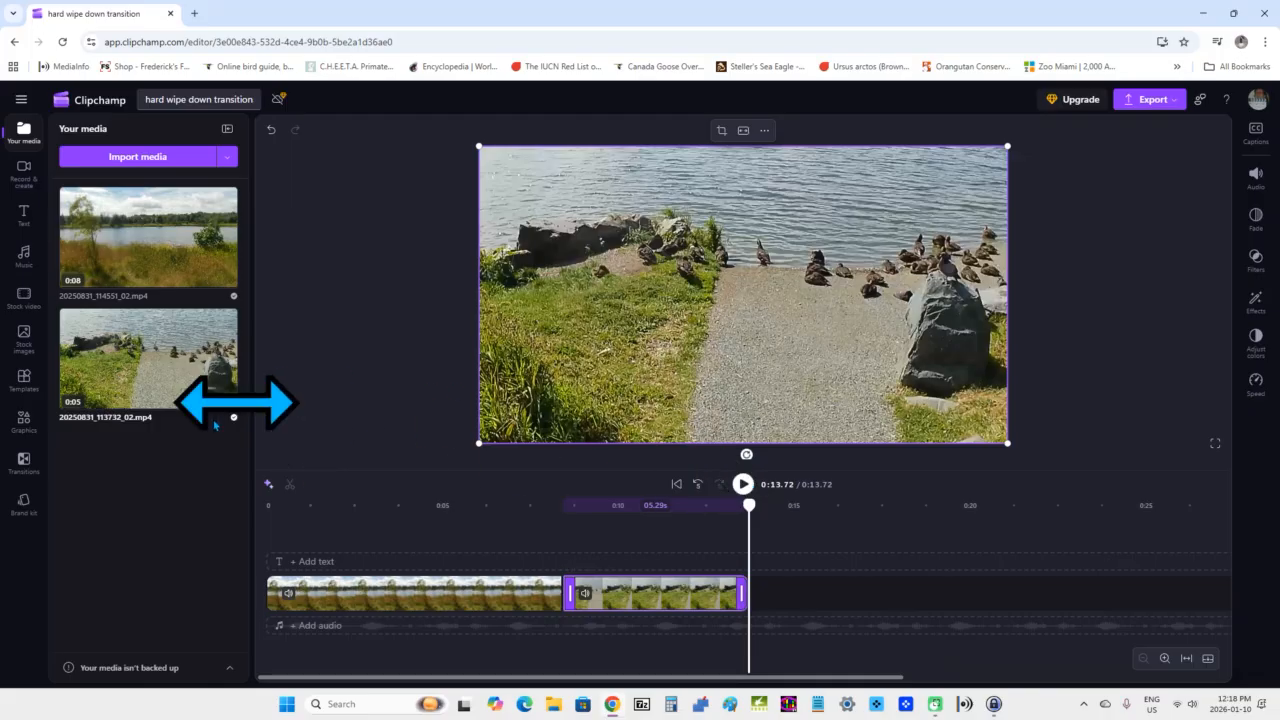
Place the Hard wipe down transition between the two clips on the timeline.
click(24, 462)
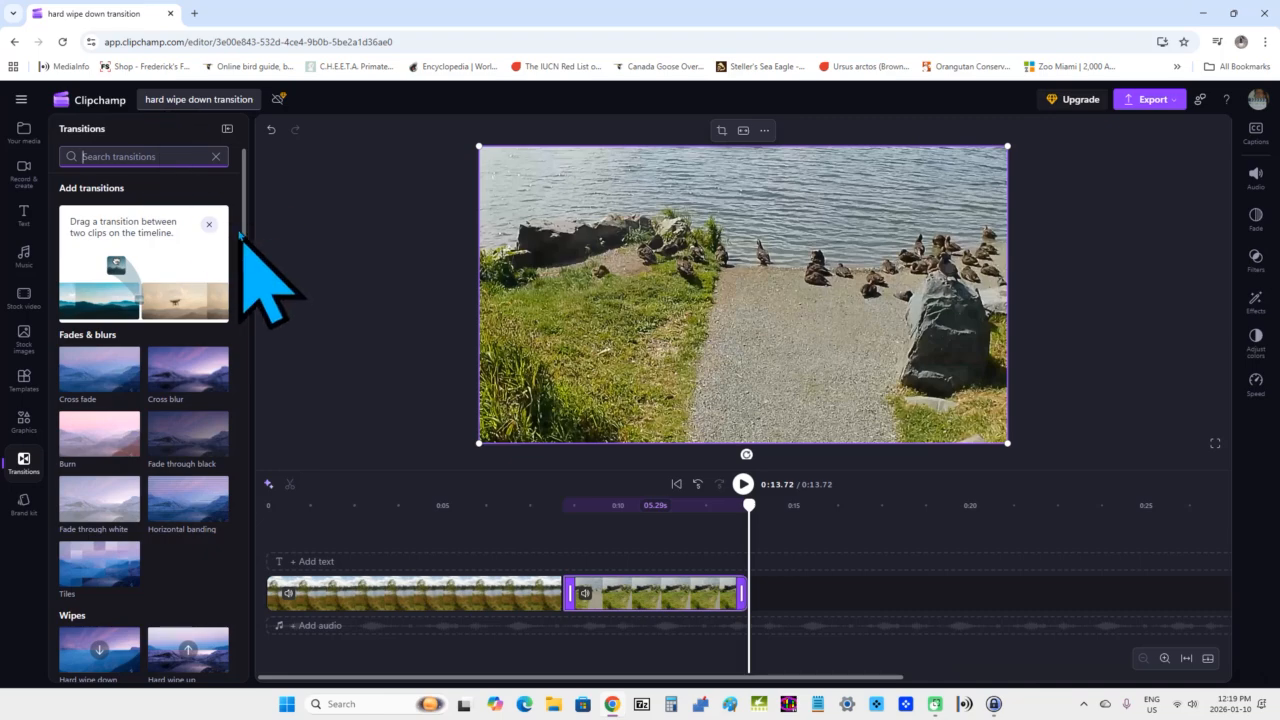
scroll(248, 326, down, 5)
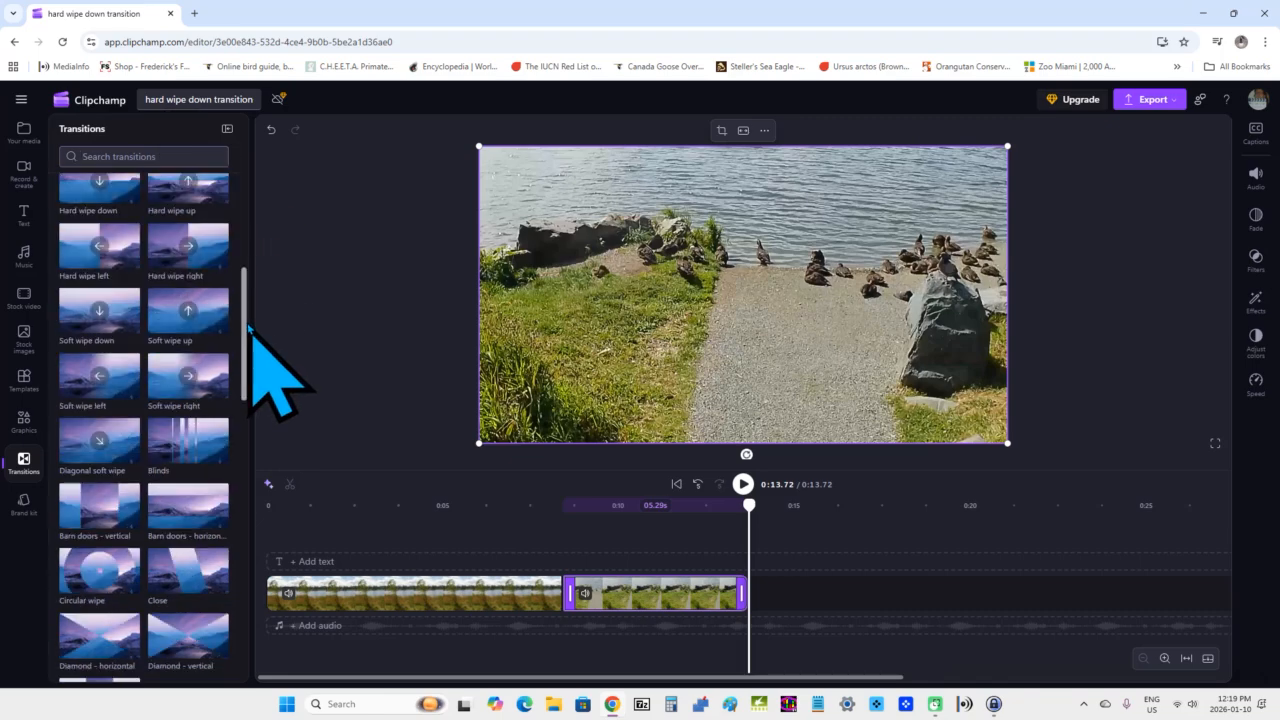
mouse_move(248, 326)
mouse_down()
mouse_move(248, 286)
mouse_move(248, 302)
mouse_up()
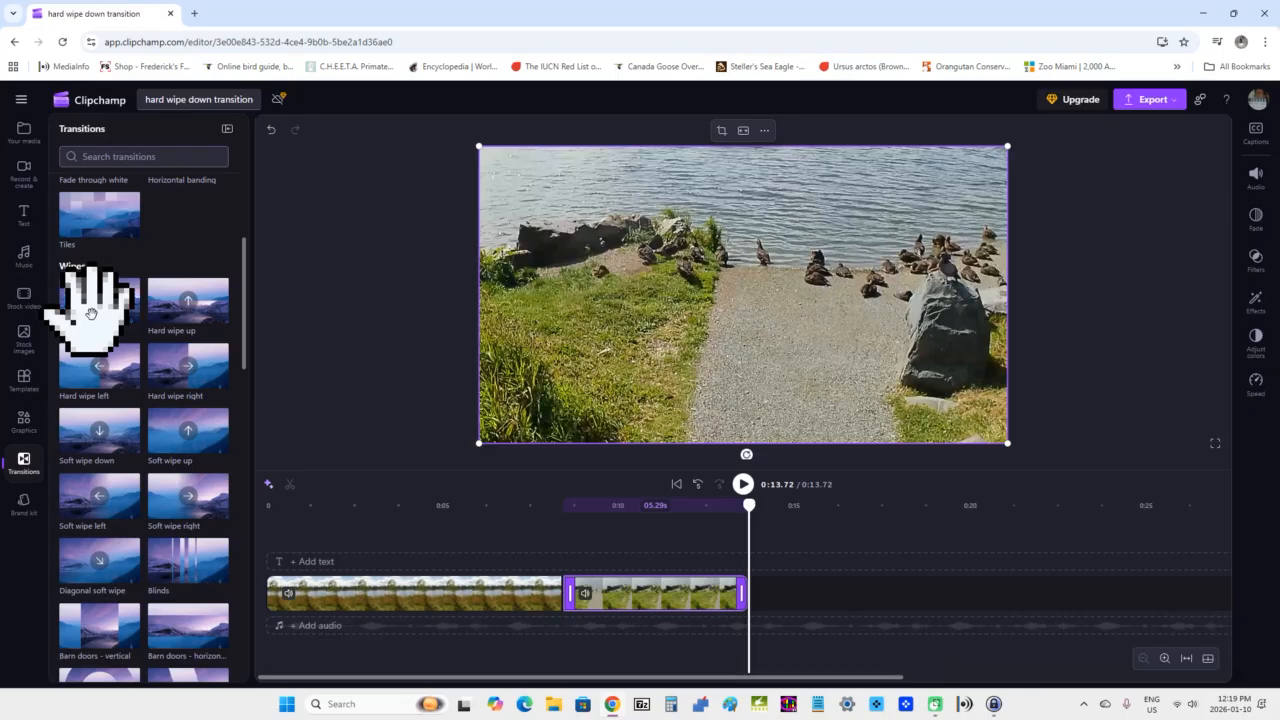
mouse_move(91, 314)
mouse_down()
mouse_move(150, 352)
mouse_move(301, 398)
mouse_move(349, 451)
mouse_move(550, 596)
mouse_up()
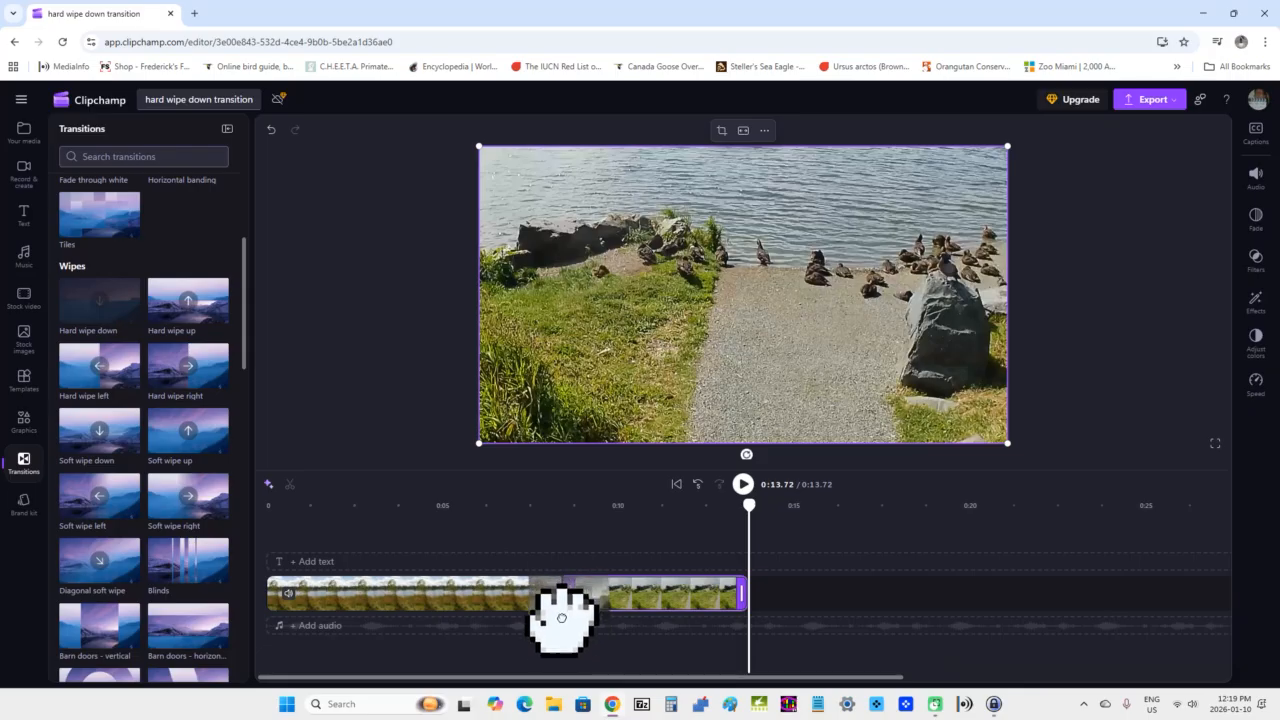
click(558, 594)
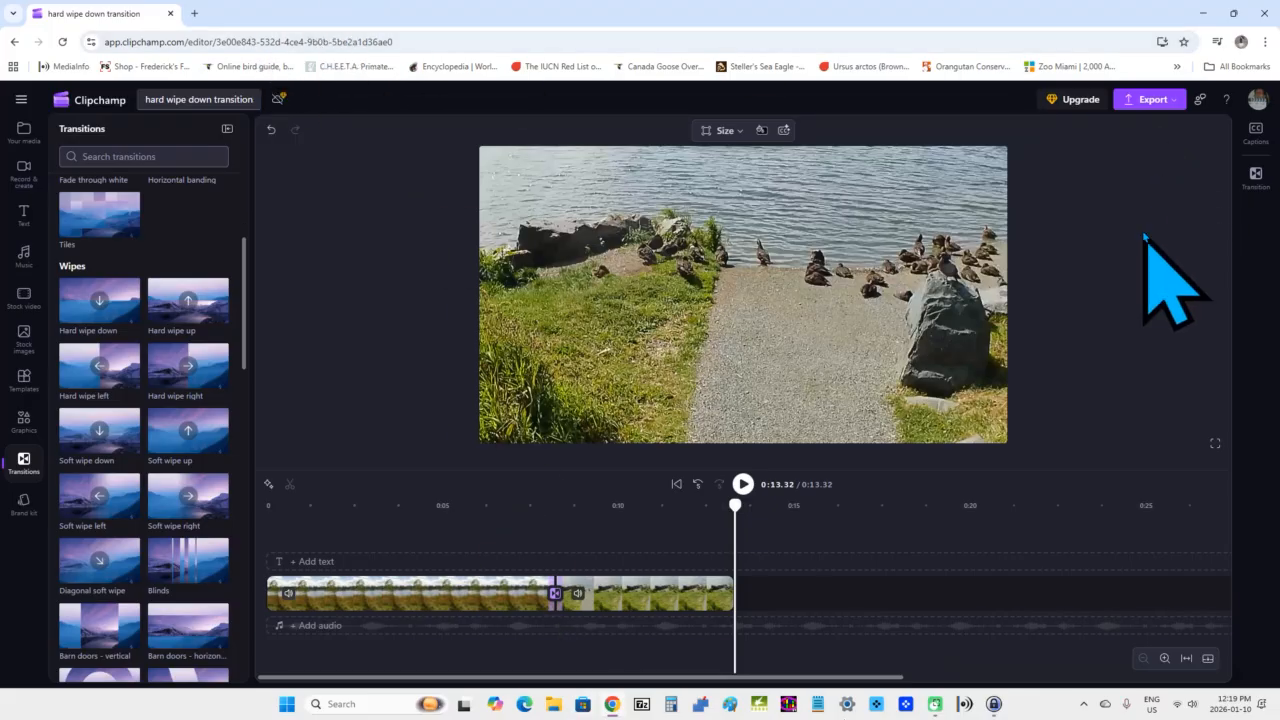
Export the video at 720p quality.
click(1145, 100)
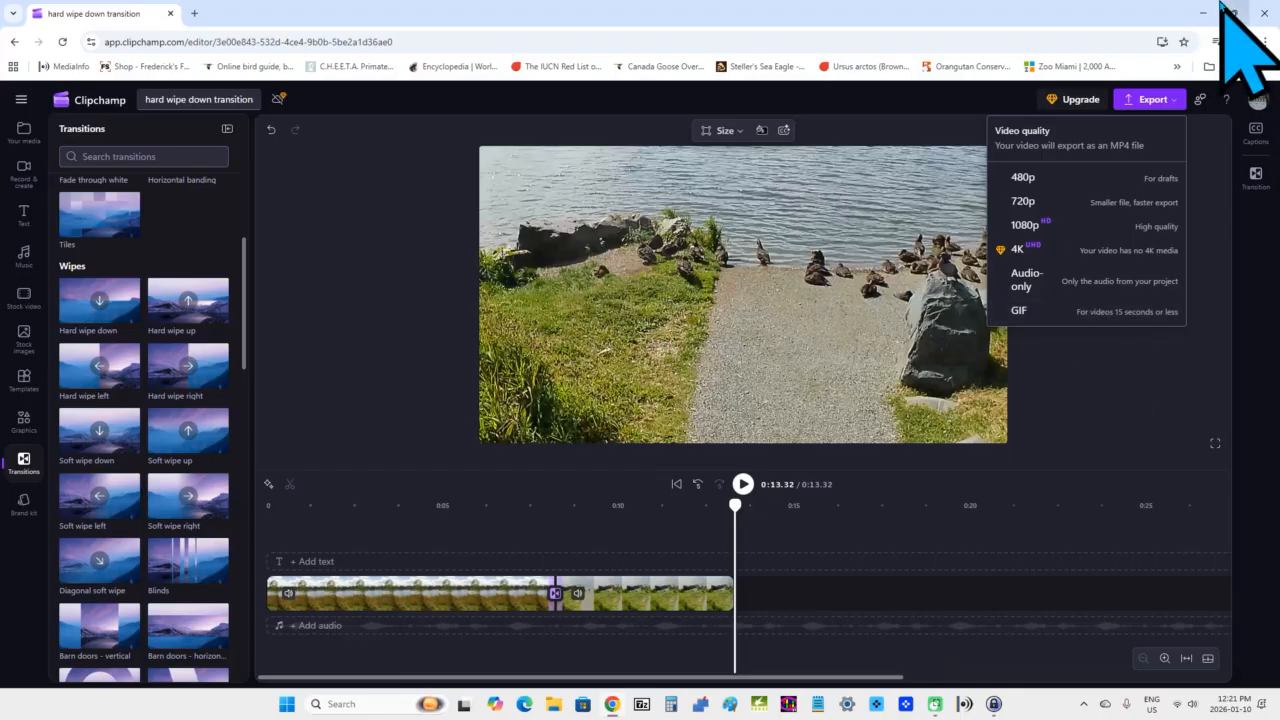
click(1043, 203)
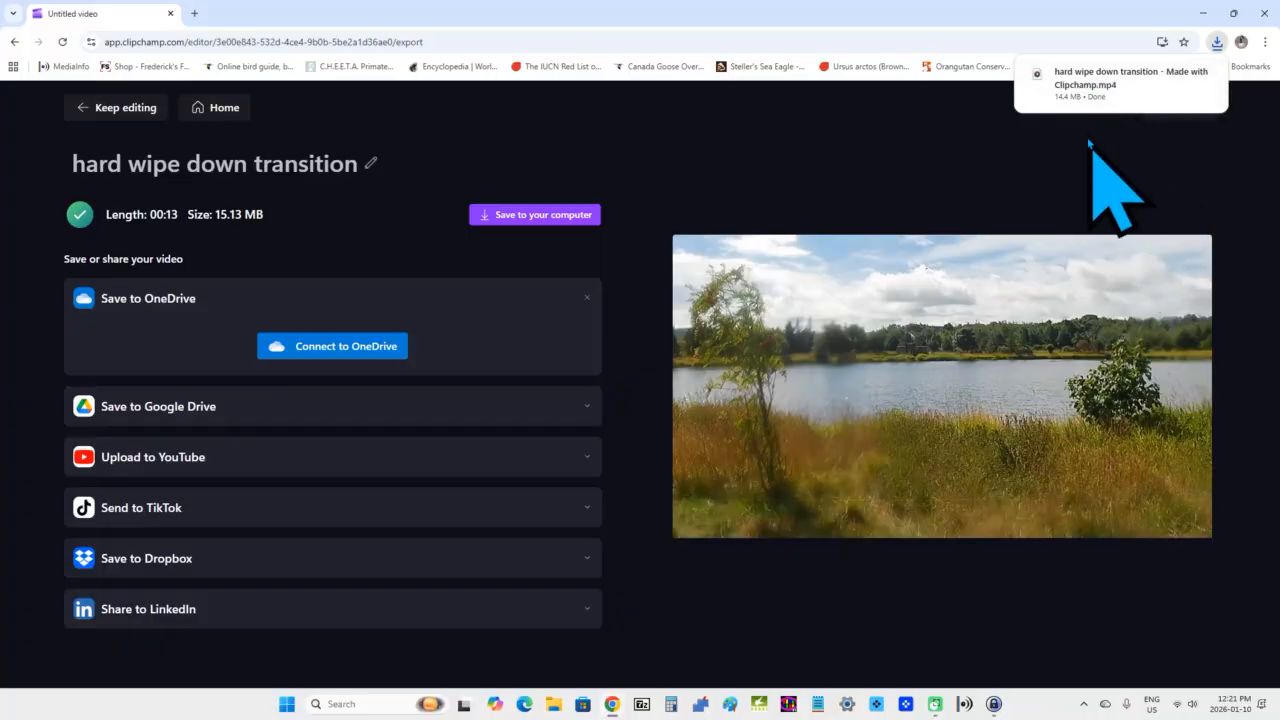
Save the exported file to the computer in Desktop > sample clips > clipchamp > hard wipe down transition.
mouse_move(1116, 96)
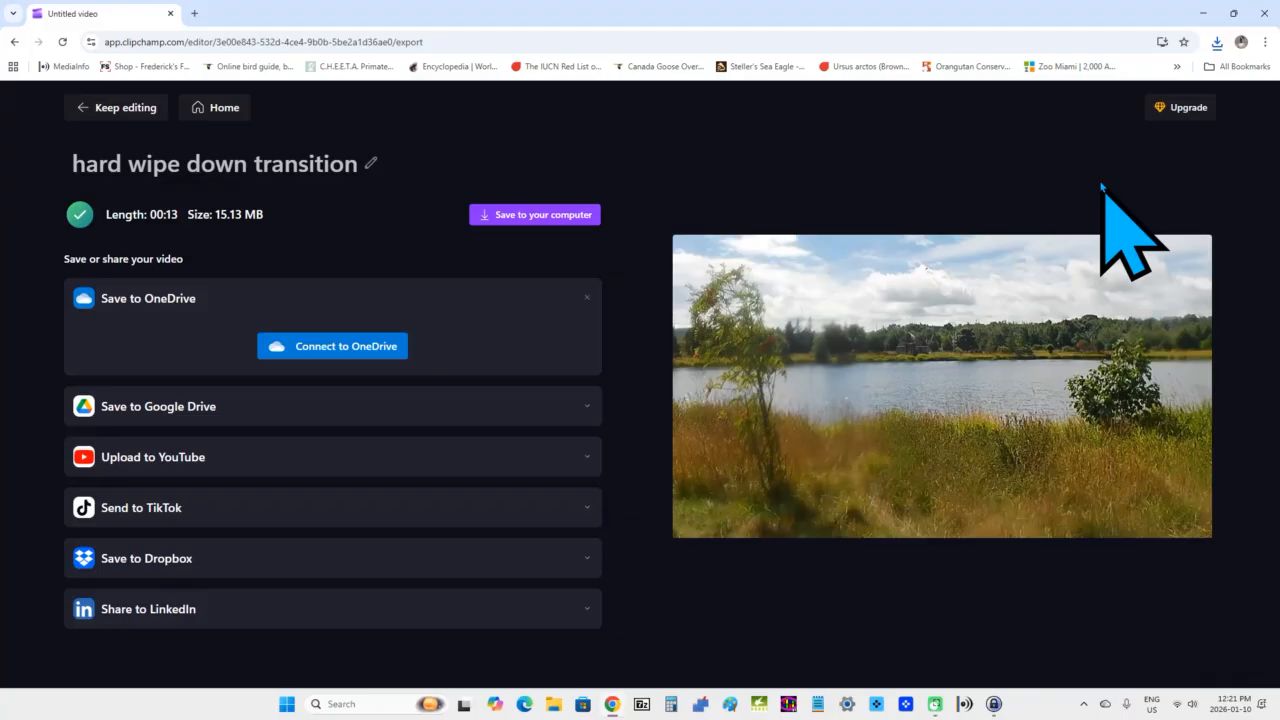
click(530, 215)
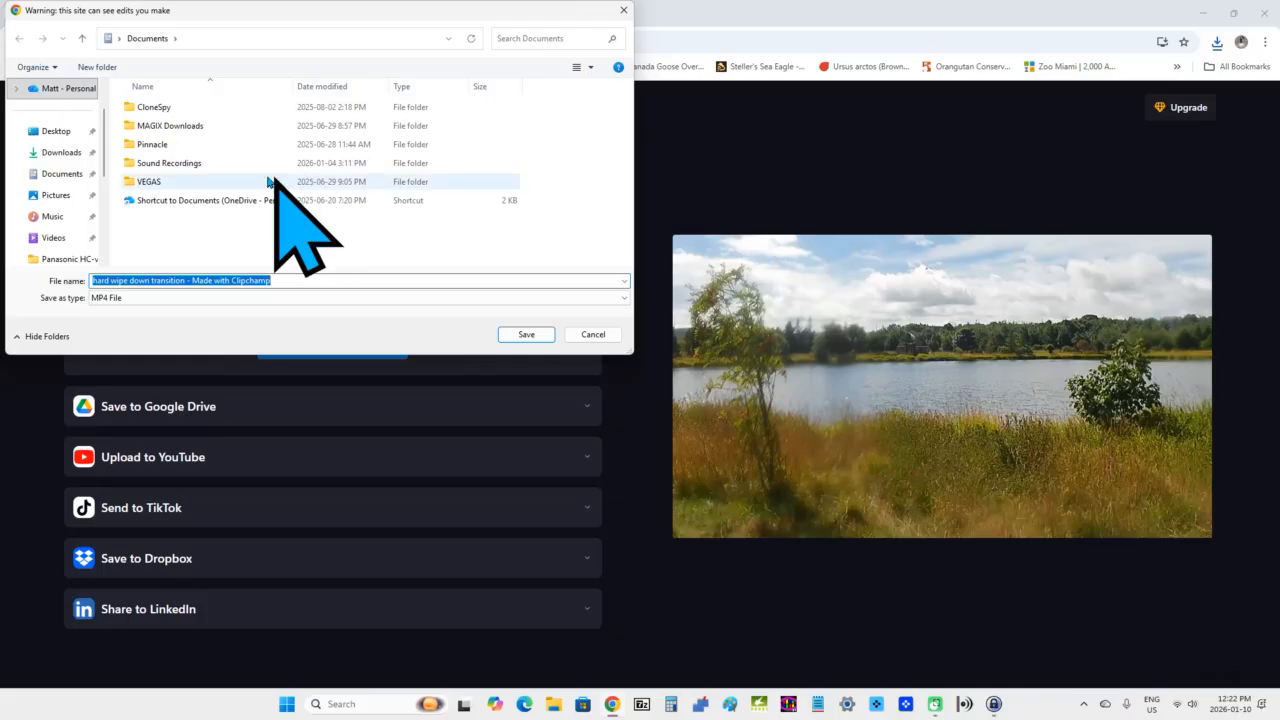
click(56, 131)
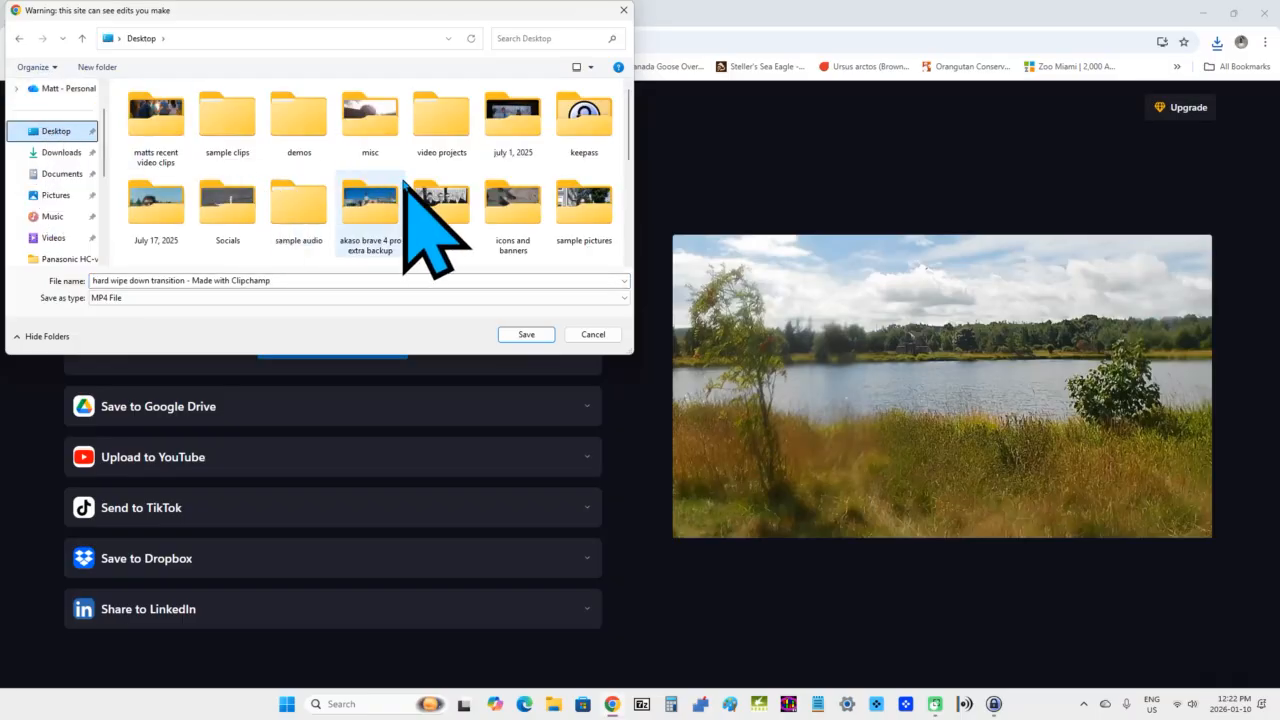
double_click(244, 128)
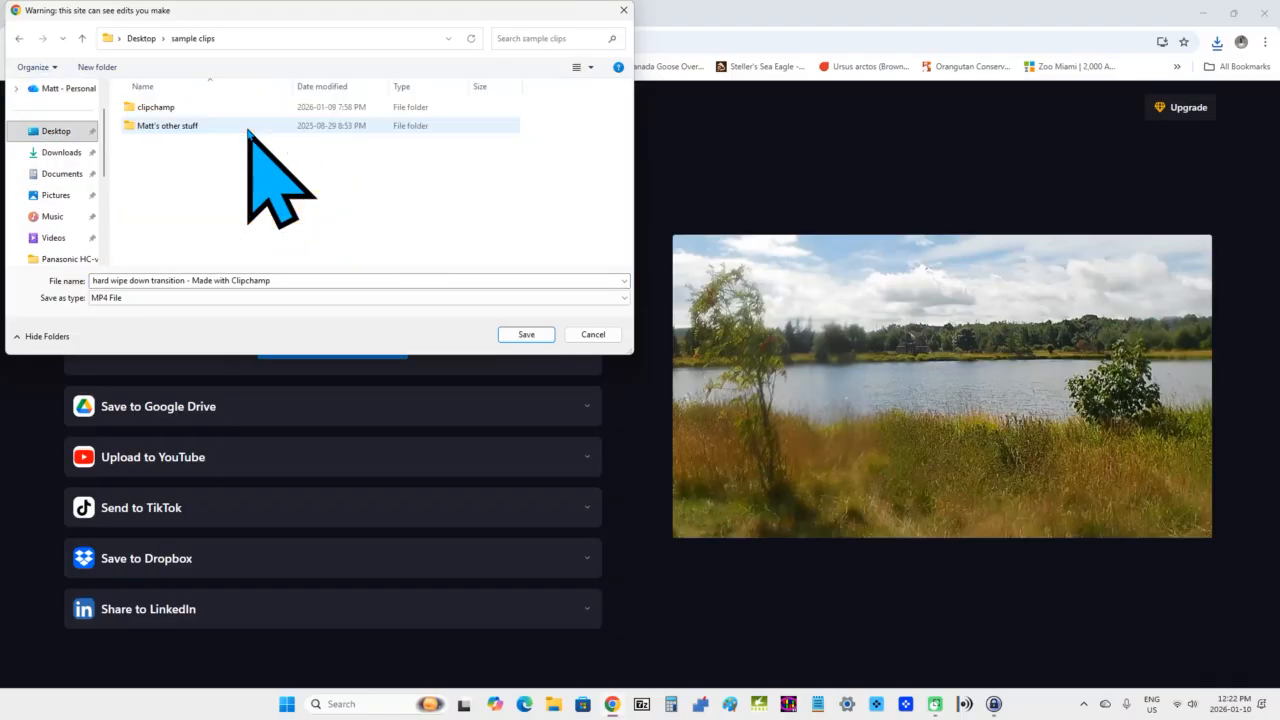
double_click(160, 108)
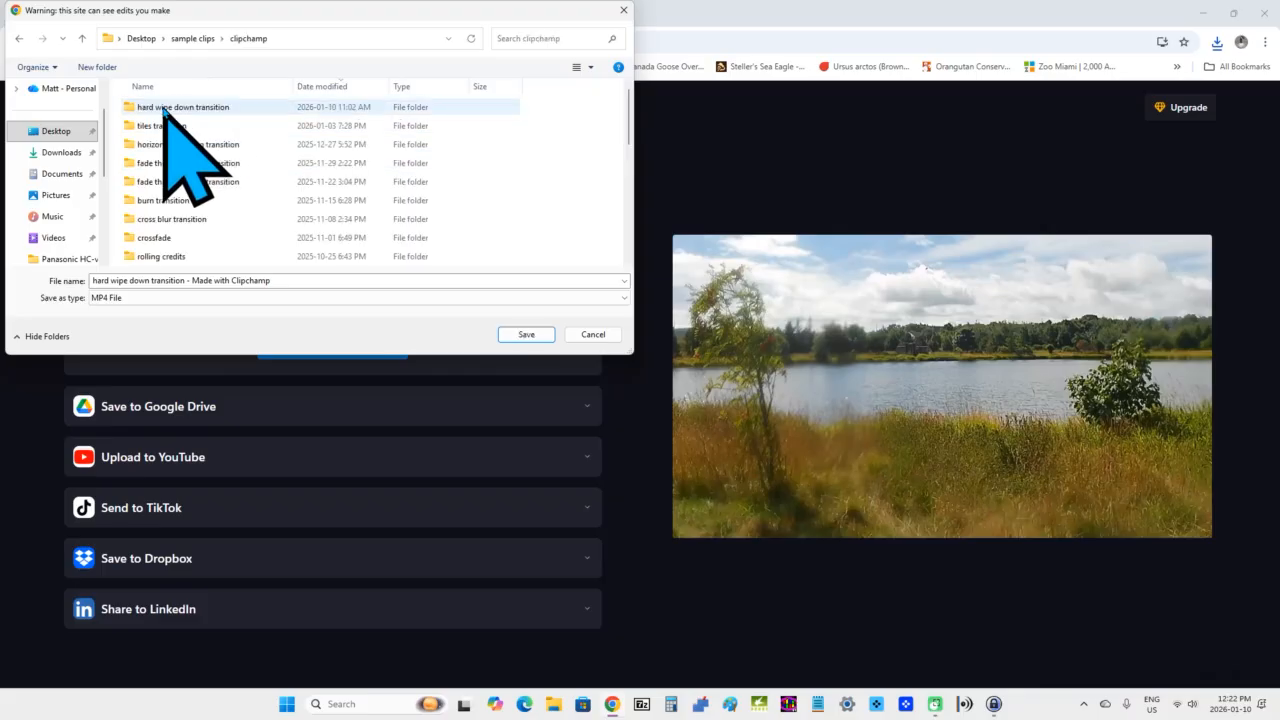
double_click(183, 108)
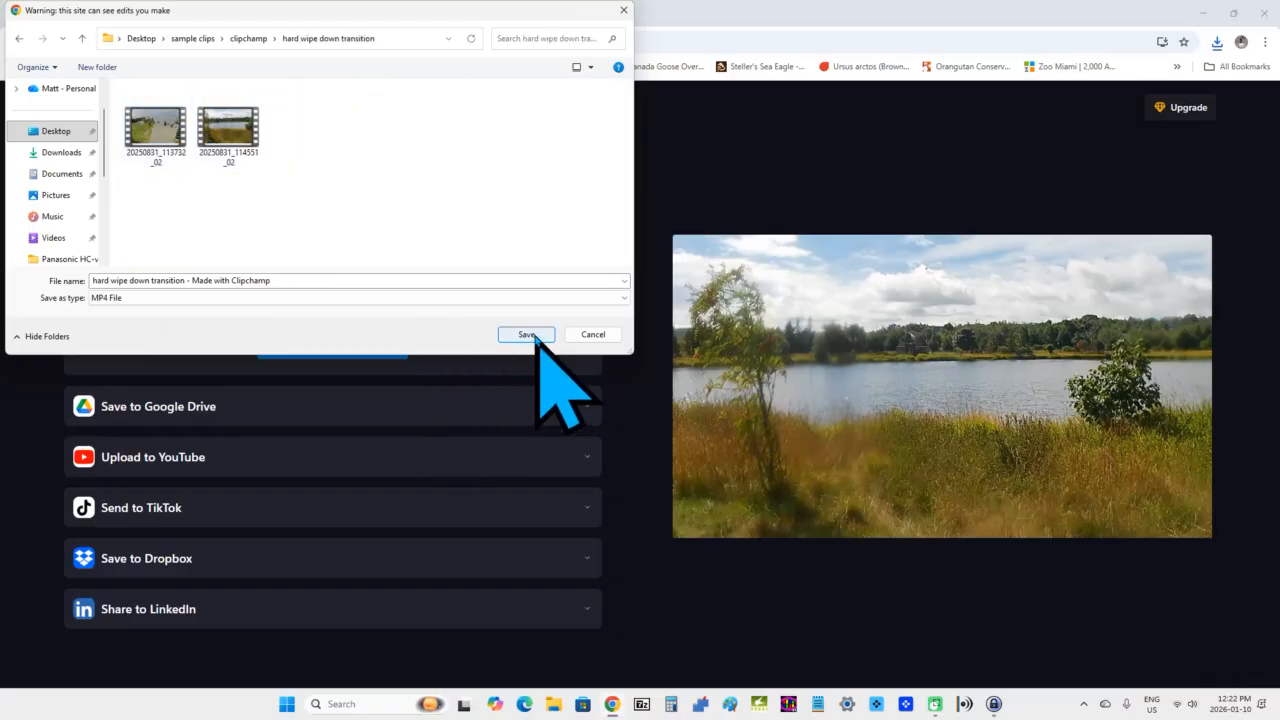
click(527, 335)
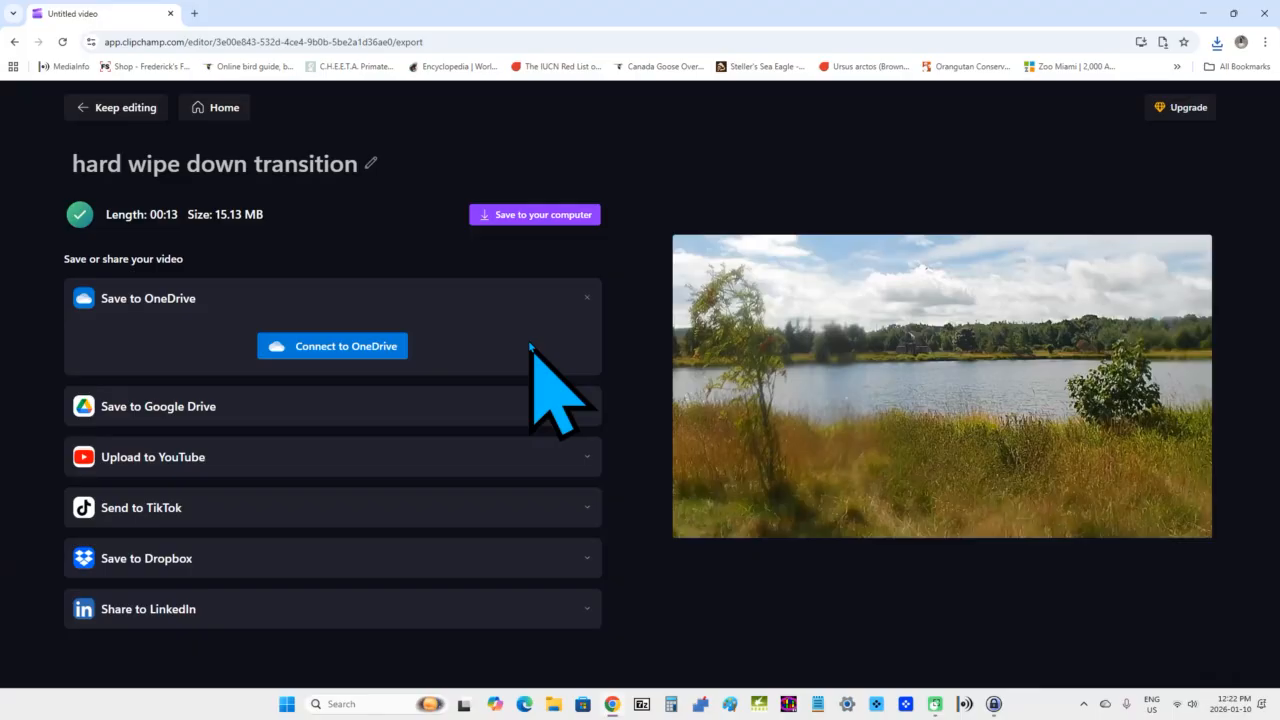
Minimize the browser and open the exported video from the hard wipe down transition folder in File Explorer to play it.
click(1203, 14)
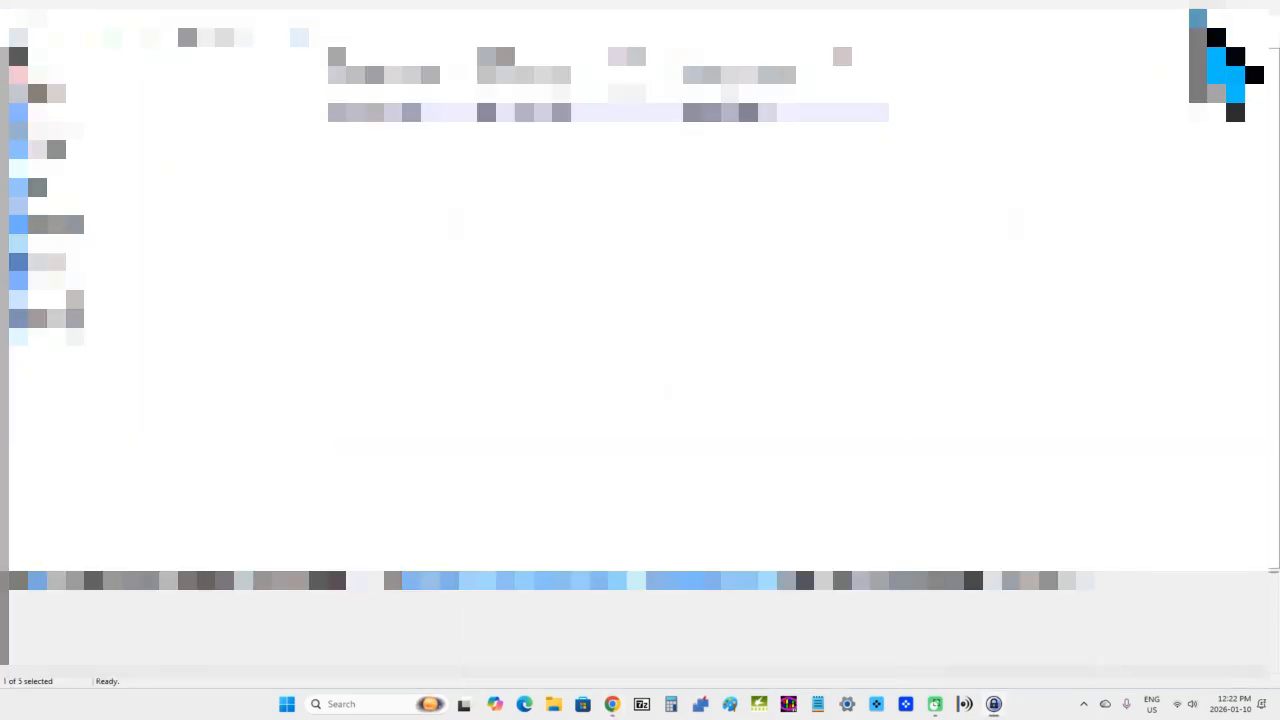
click(1200, 12)
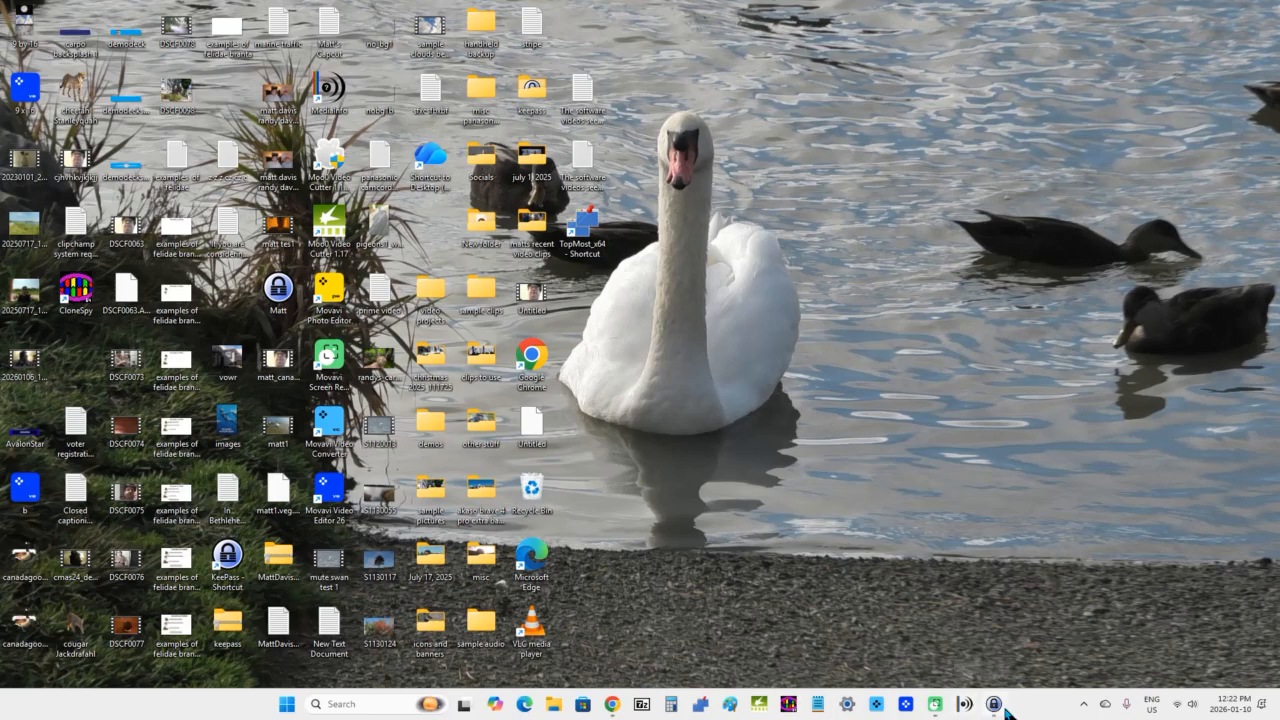
mouse_move(997, 712)
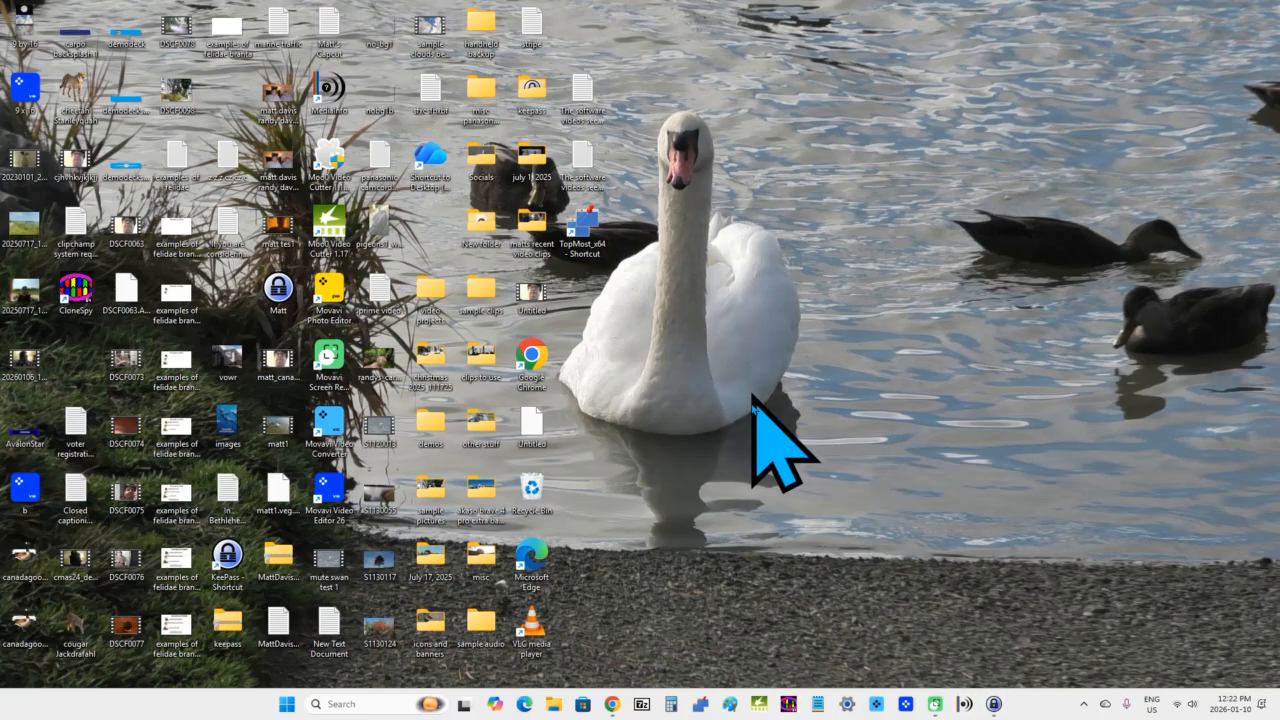
double_click(482, 303)
double_click(150, 160)
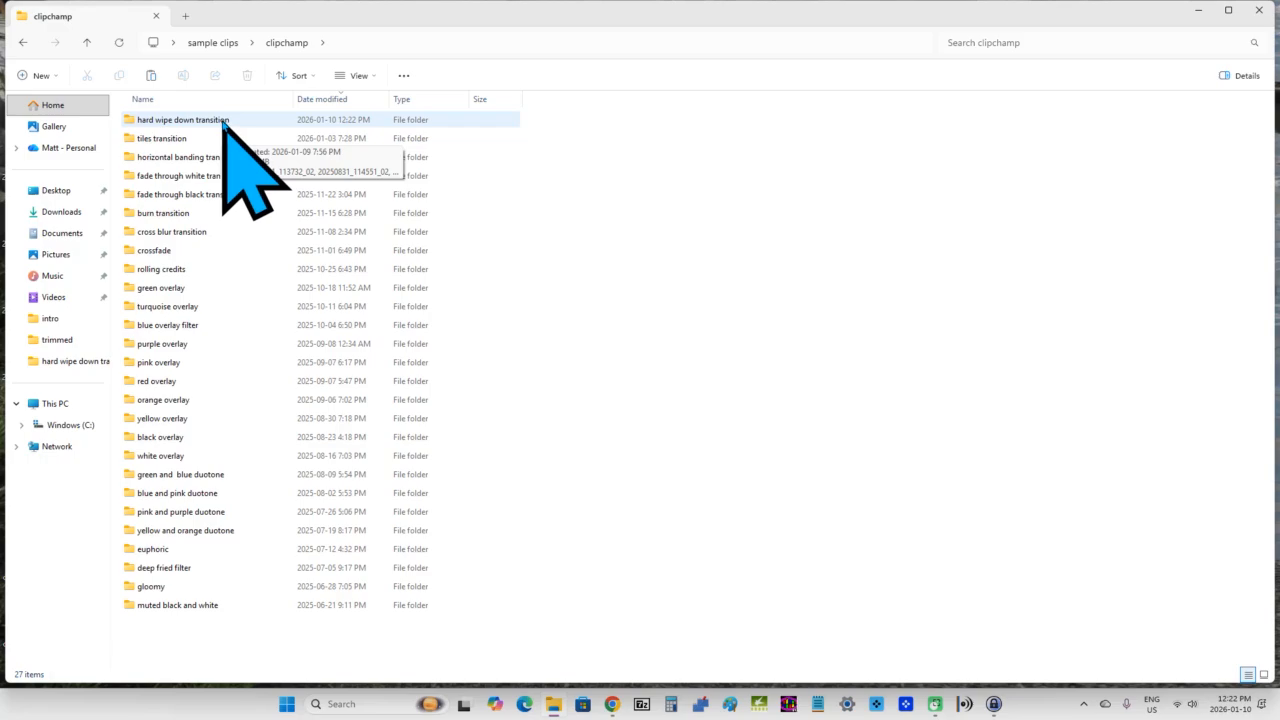
double_click(222, 121)
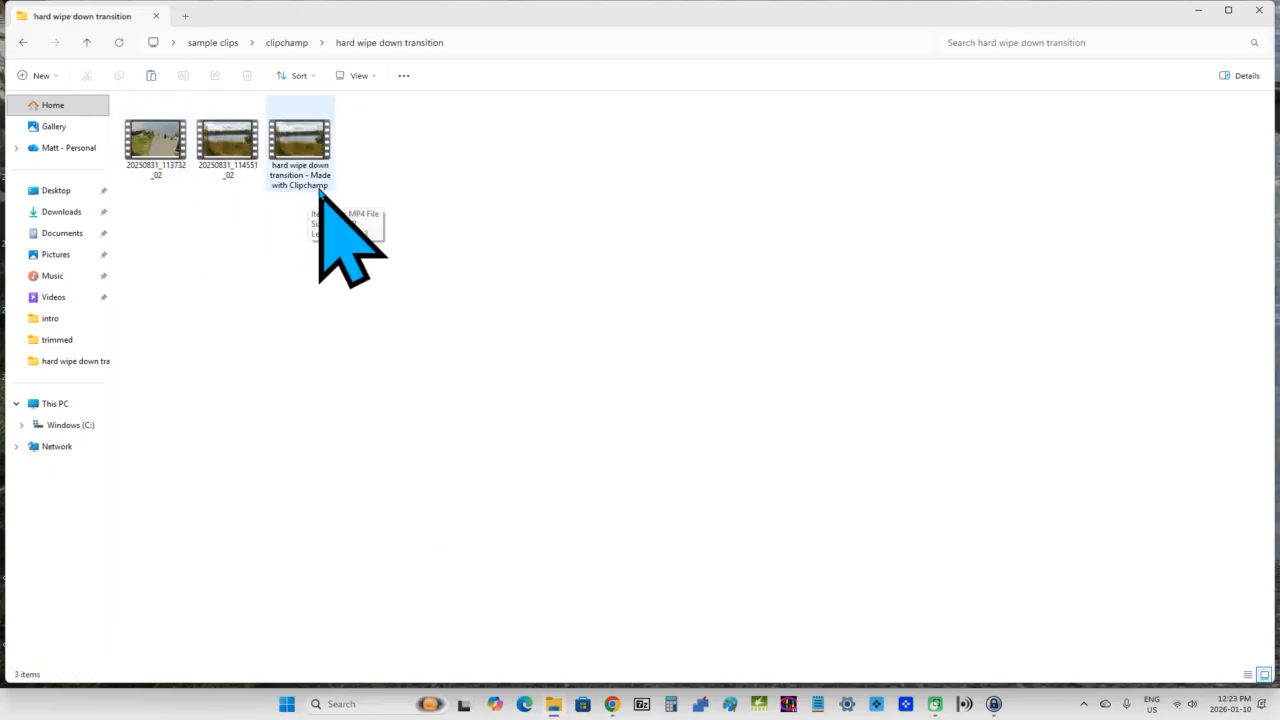
double_click(308, 145)
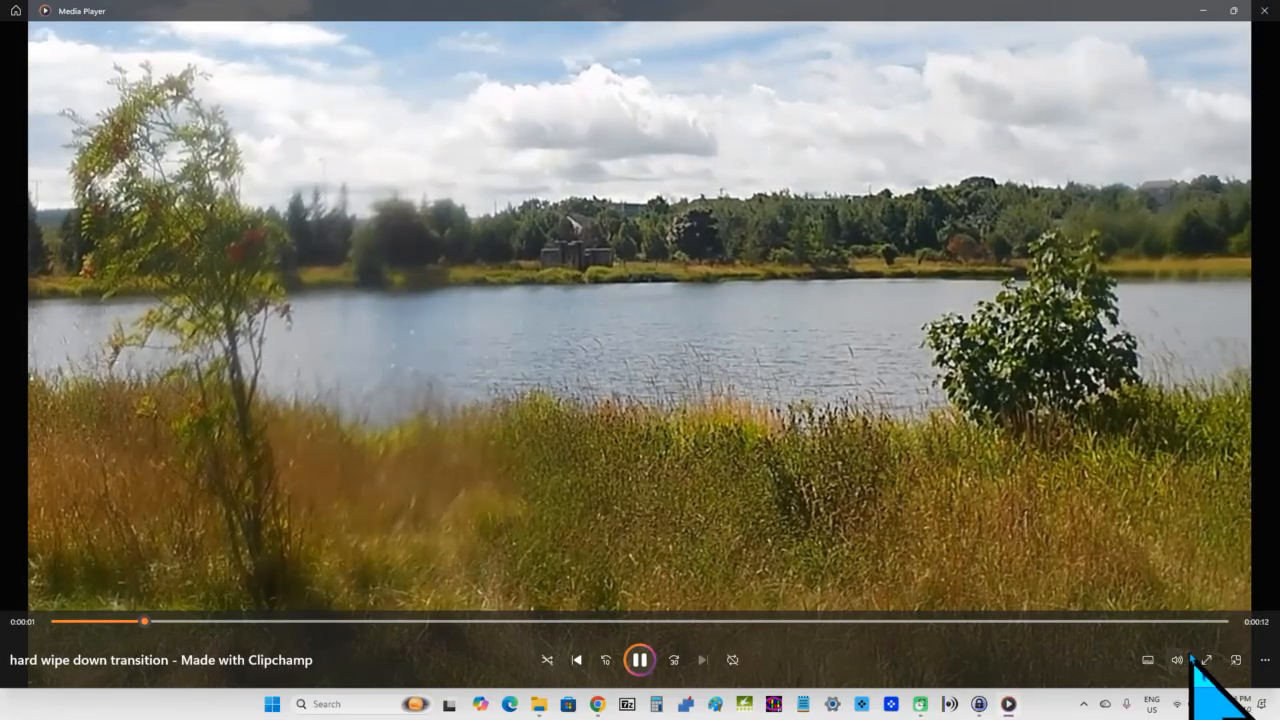
Watch the exported video full screen, then close the media player and the File Explorer window.
click(1208, 662)
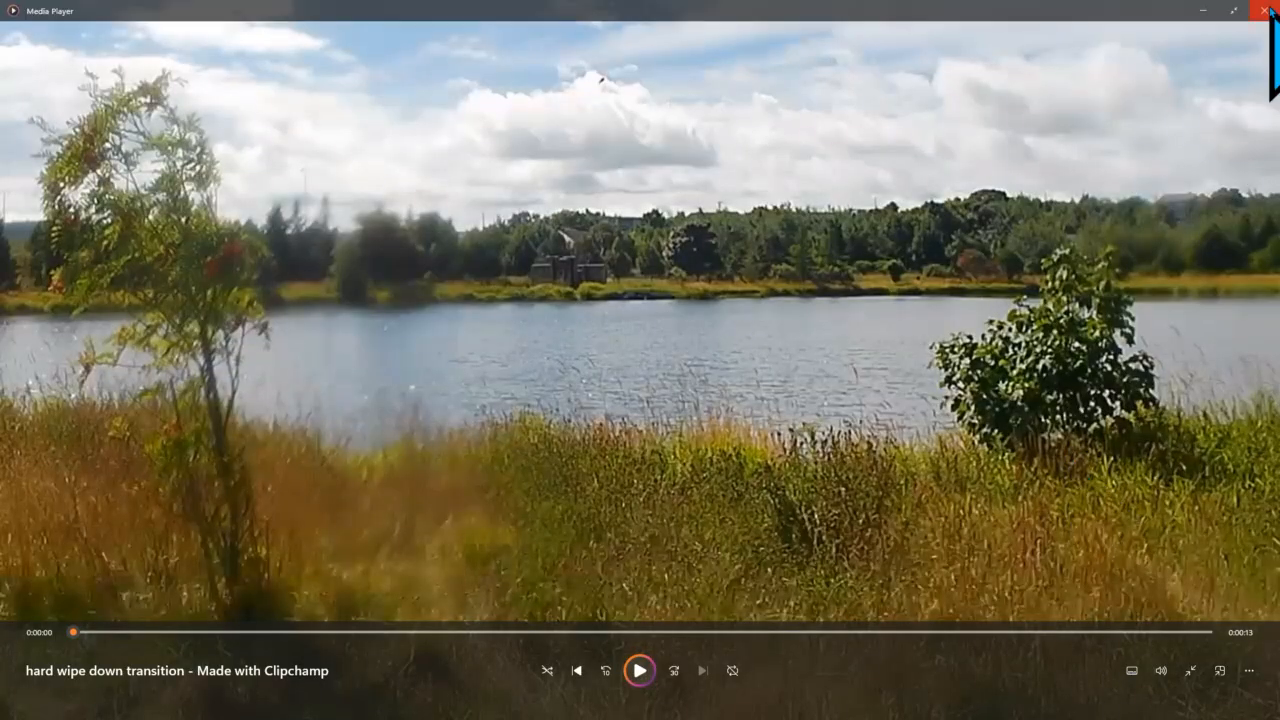
click(1268, 10)
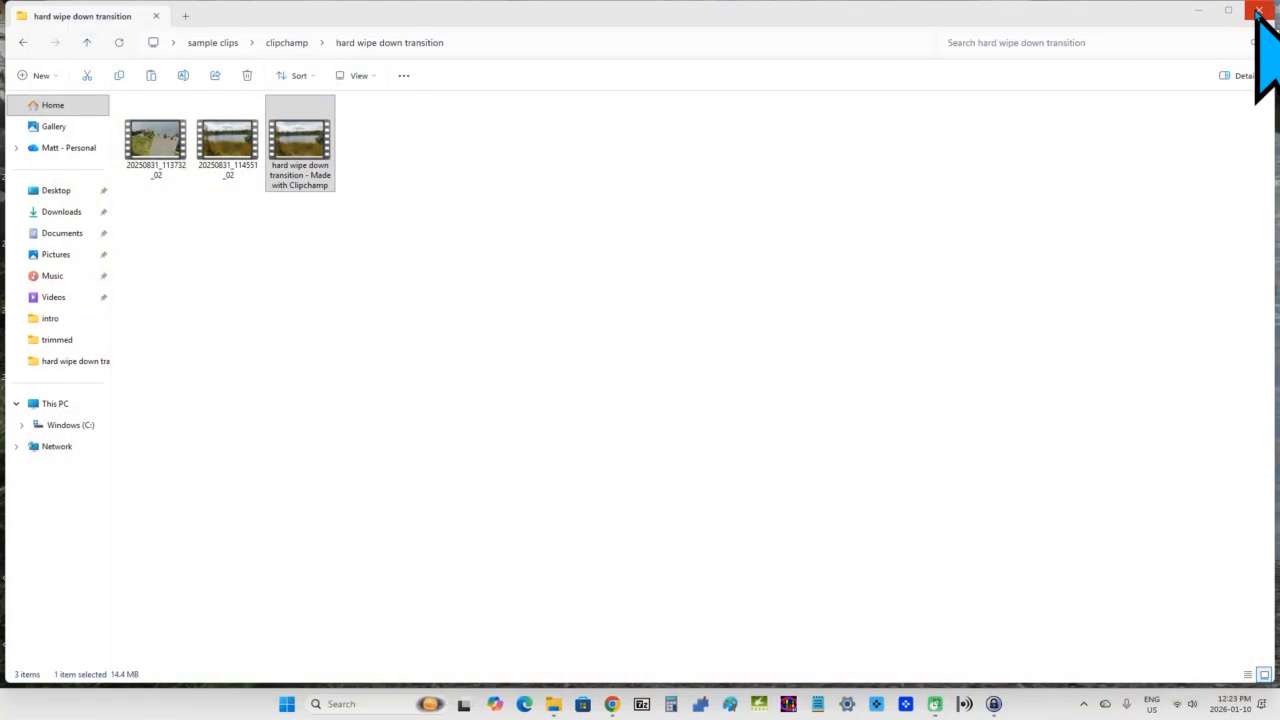
click(1257, 12)
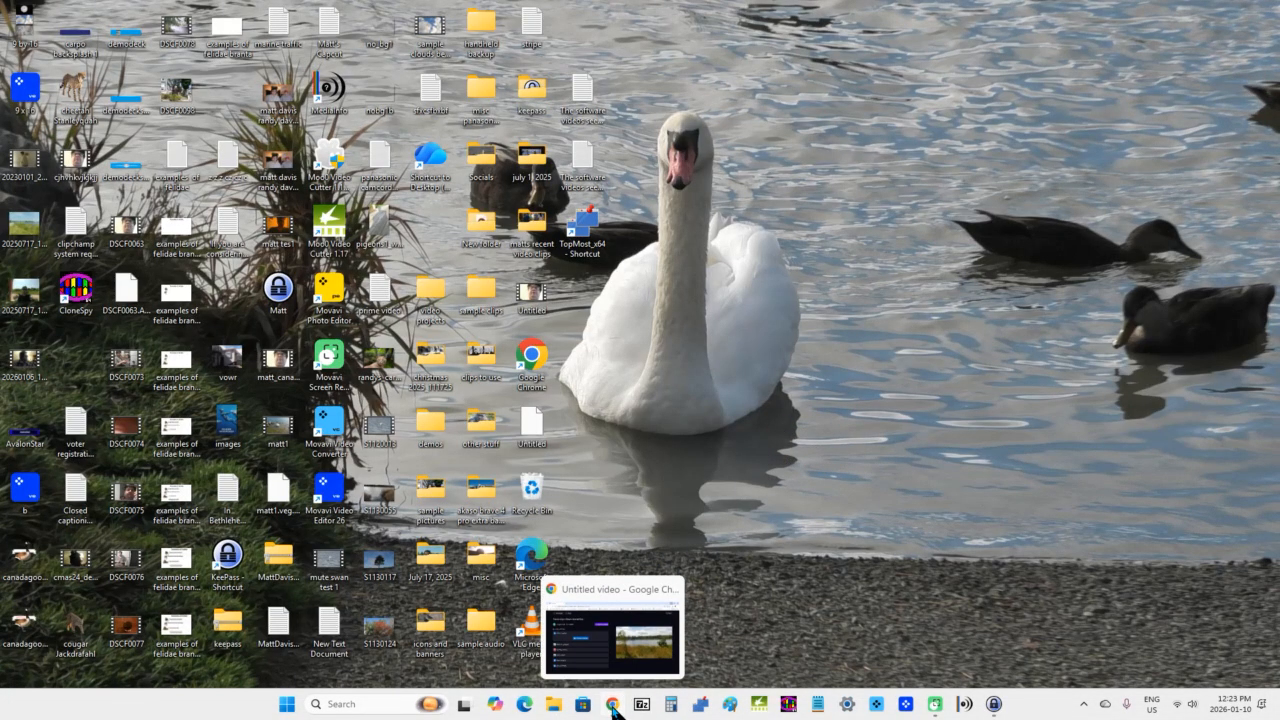
Restore the browser and leave the export page through the editor back to the Clipchamp home page.
click(613, 705)
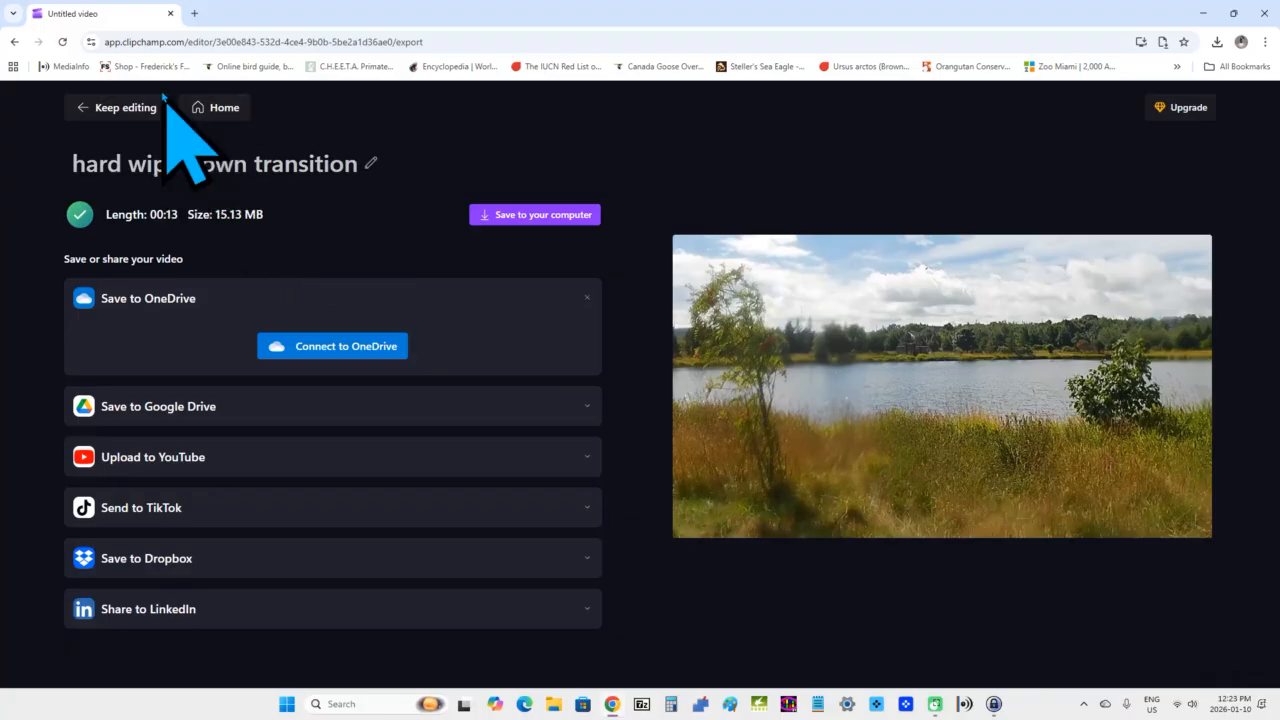
click(114, 112)
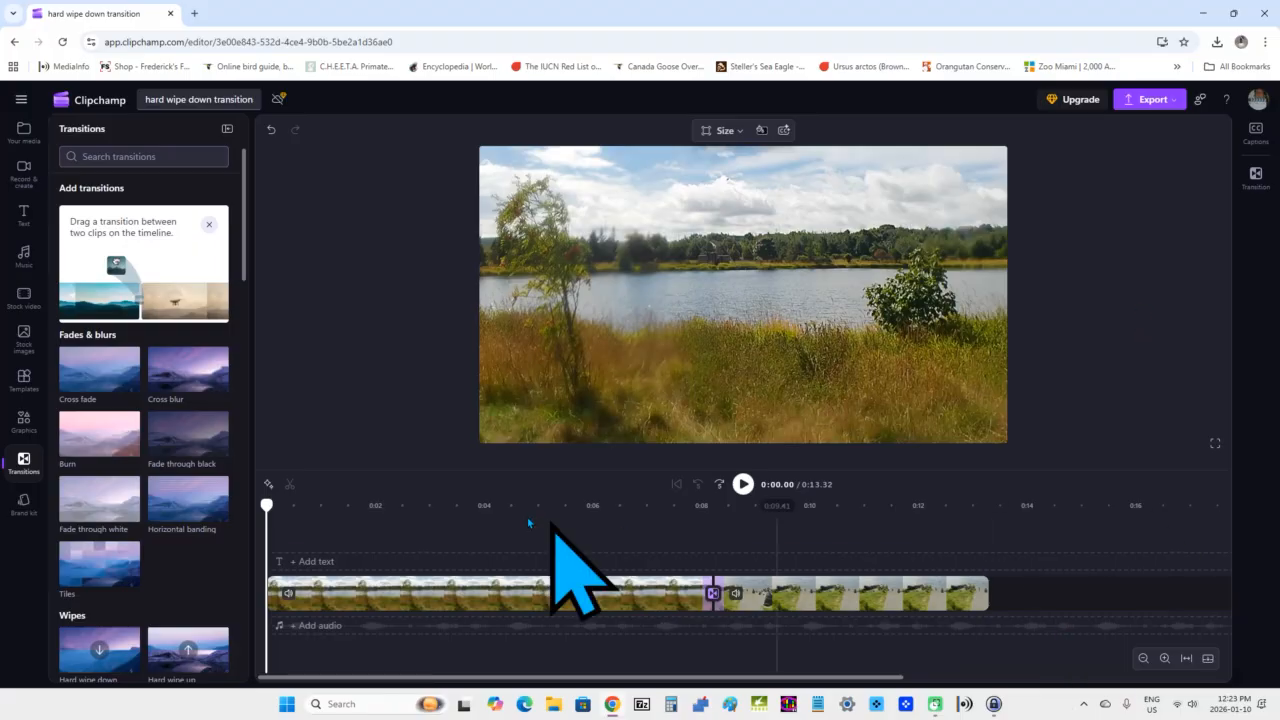
click(20, 99)
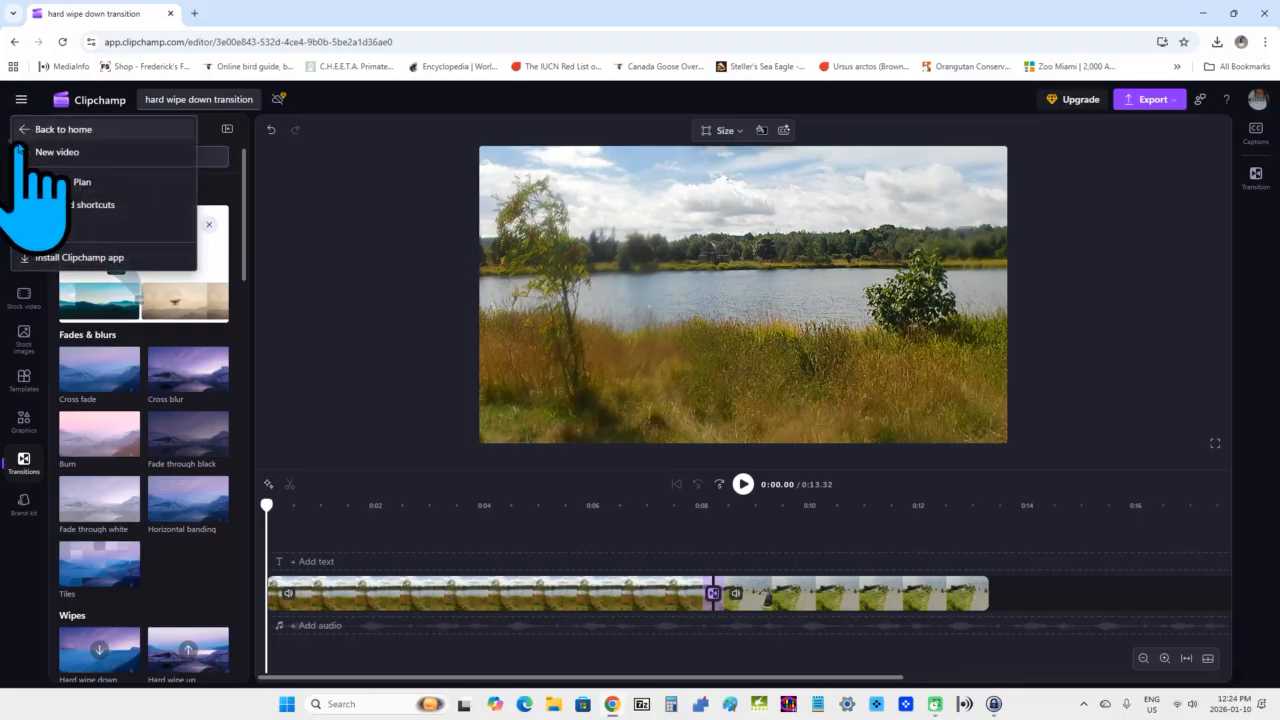
click(120, 128)
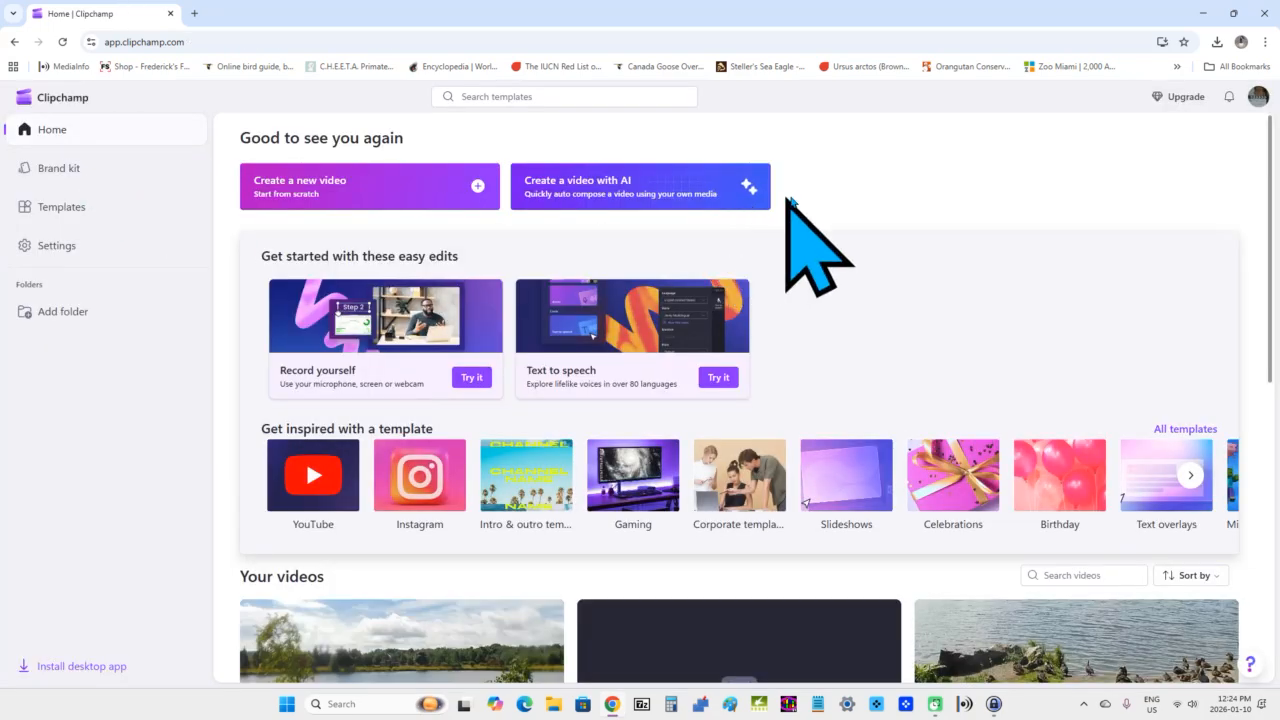
Scroll through the Your videos list to examine the hard wipe down transition project.
scroll(800, 205, down, 2)
scroll(815, 210, down, 1)
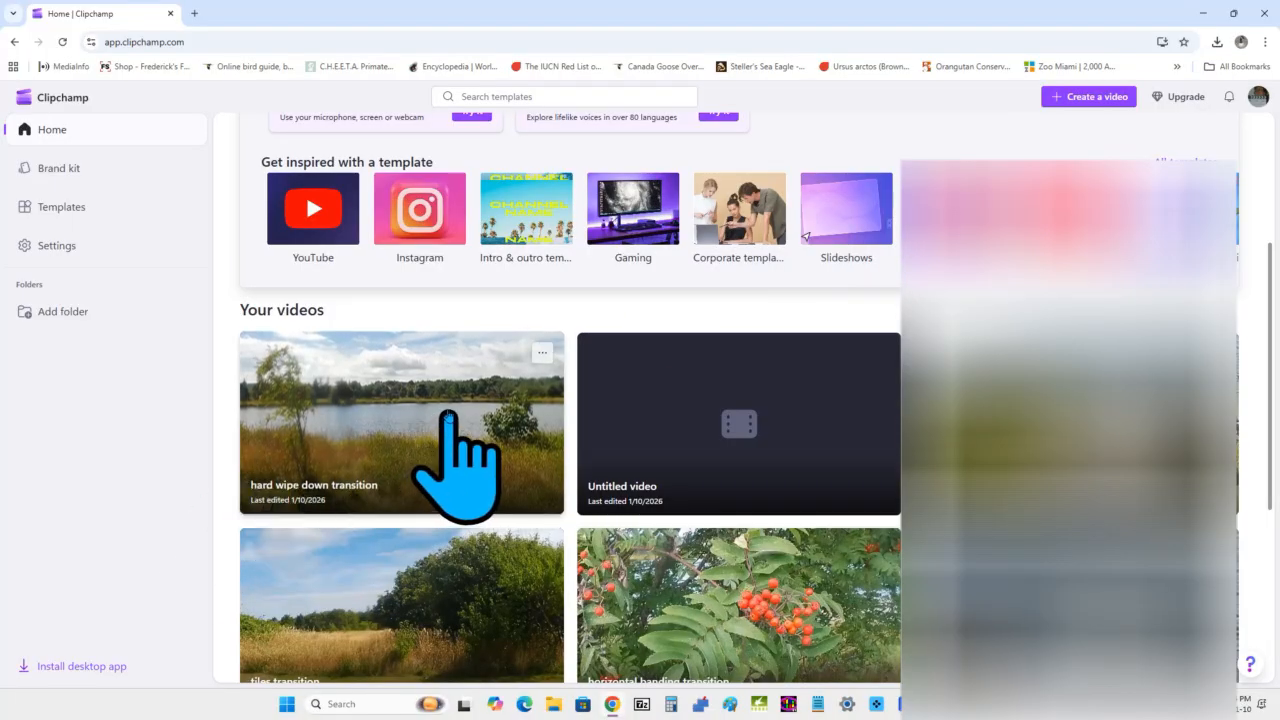
scroll(512, 389, down, 3)
scroll(516, 386, up, 2)
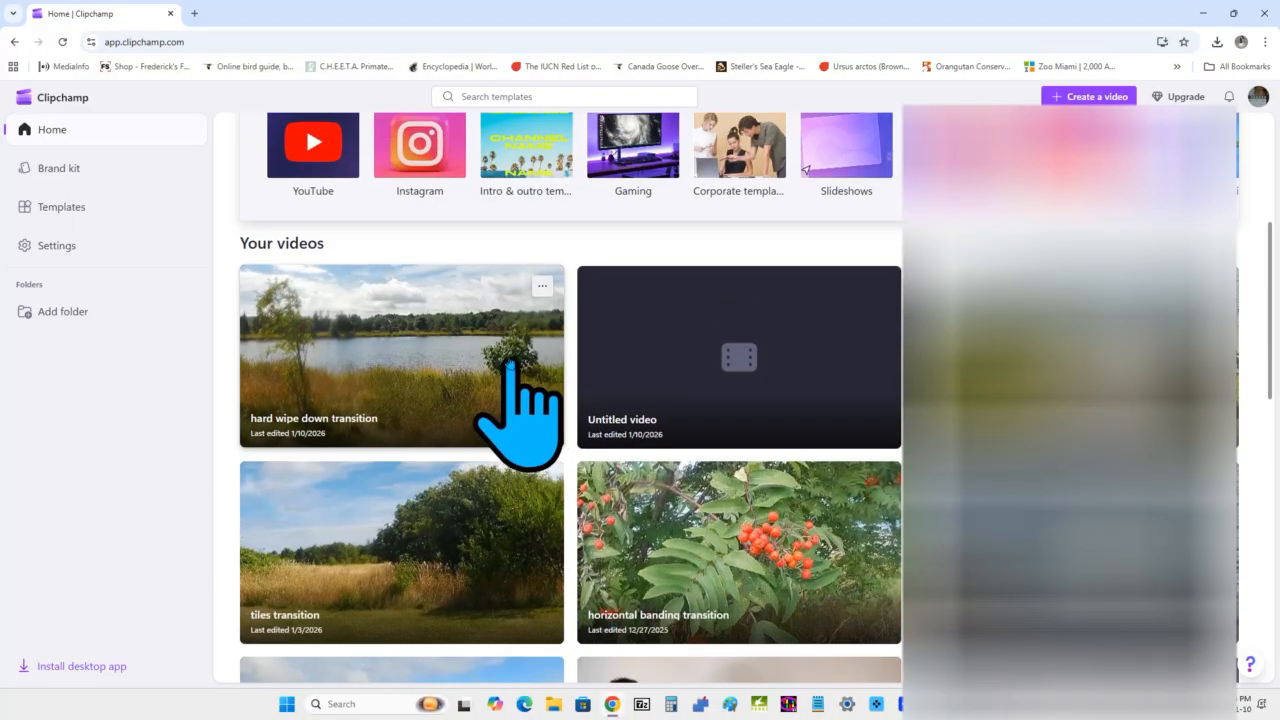